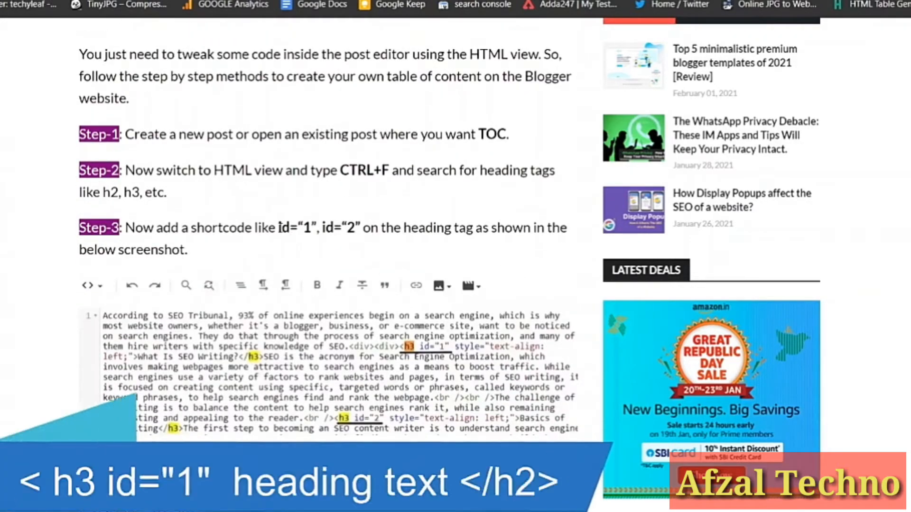
# Step: Open the "What is SEO and How it Works?" post in Blogger and switch its editor to HTML view
pyautogui.moveTo(280, 228); pyautogui.dragTo(316, 230)
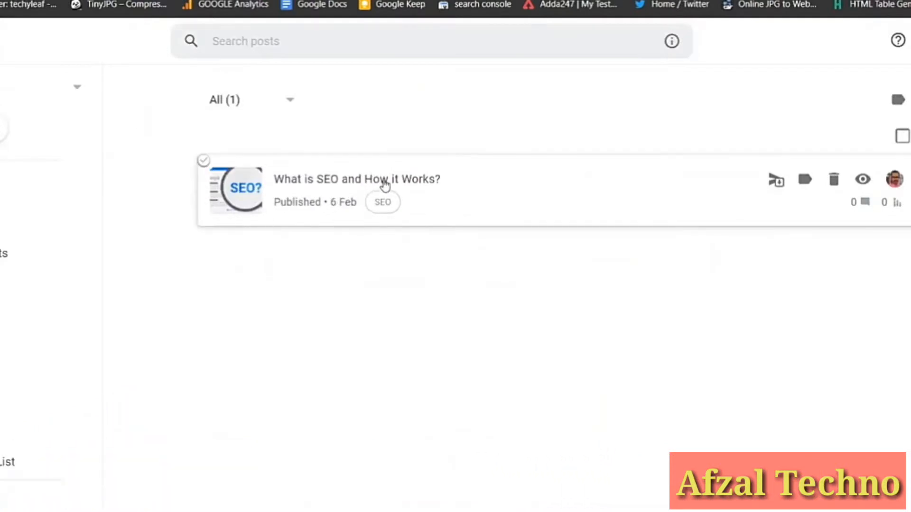
pyautogui.click(386, 182)
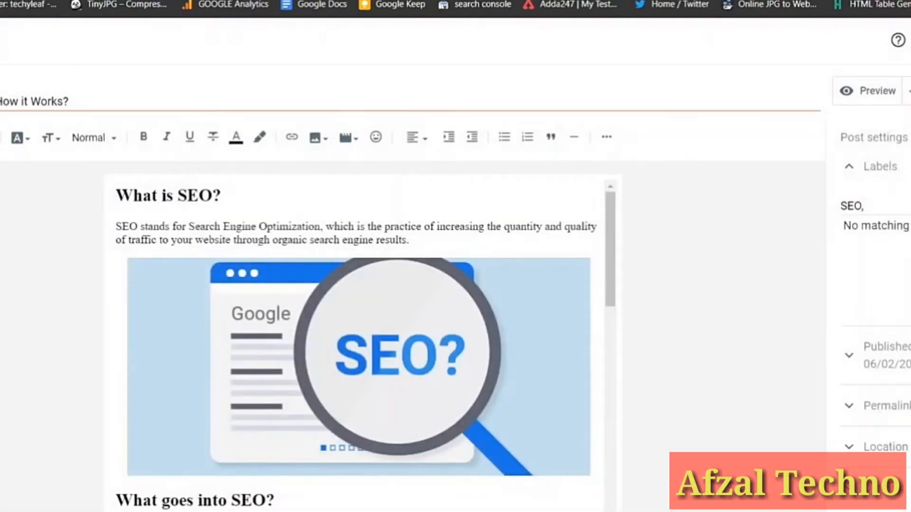
pyautogui.click(1, 137)
pyautogui.click(5, 112)
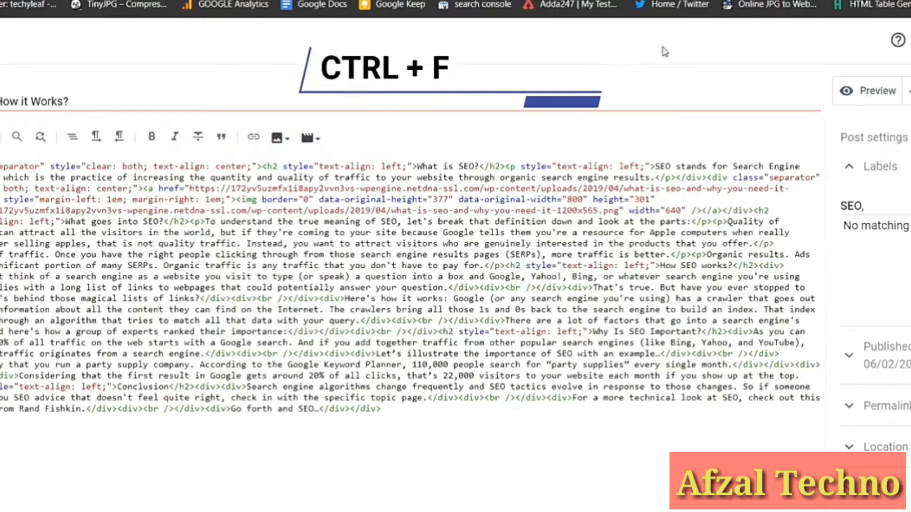
# Step: Find the h2 tags in the HTML and add id="1" to the opening tag of the "What is SEO?" heading
pyautogui.hotkey('ctrl', 'f')
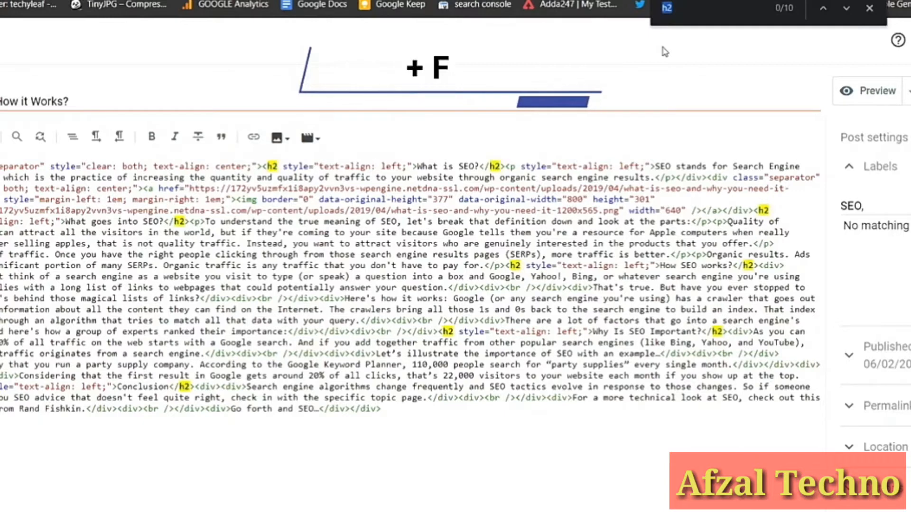
pyautogui.click(692, 15)
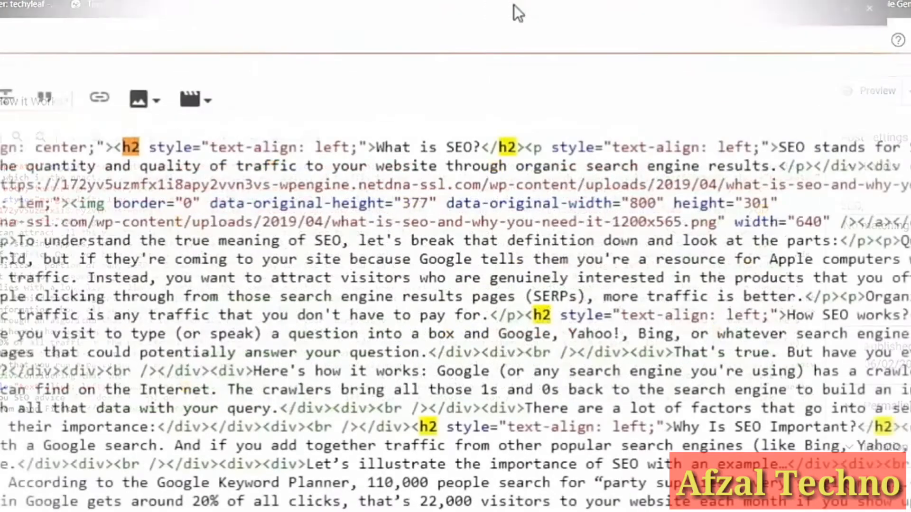
pyautogui.click(148, 145)
pyautogui.write('id=')
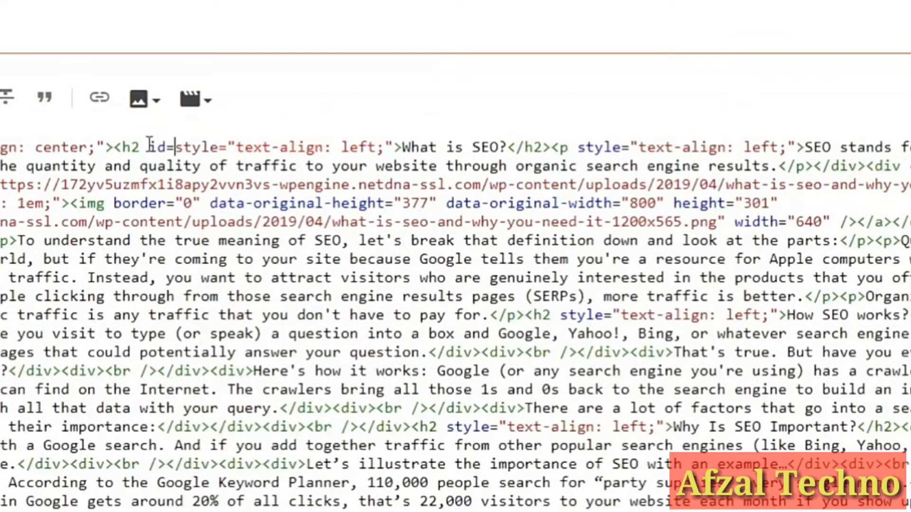
pyautogui.write('"1')
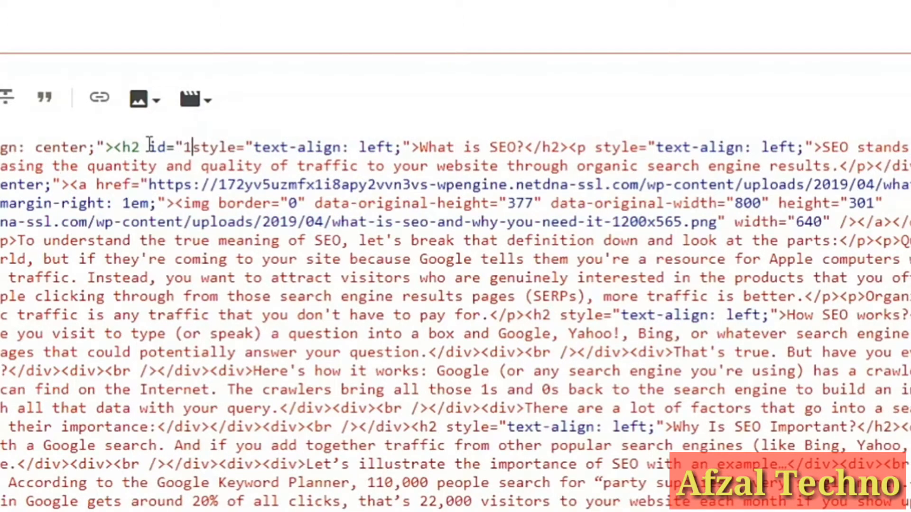
pyautogui.write('" style="clear: both; text-ali')
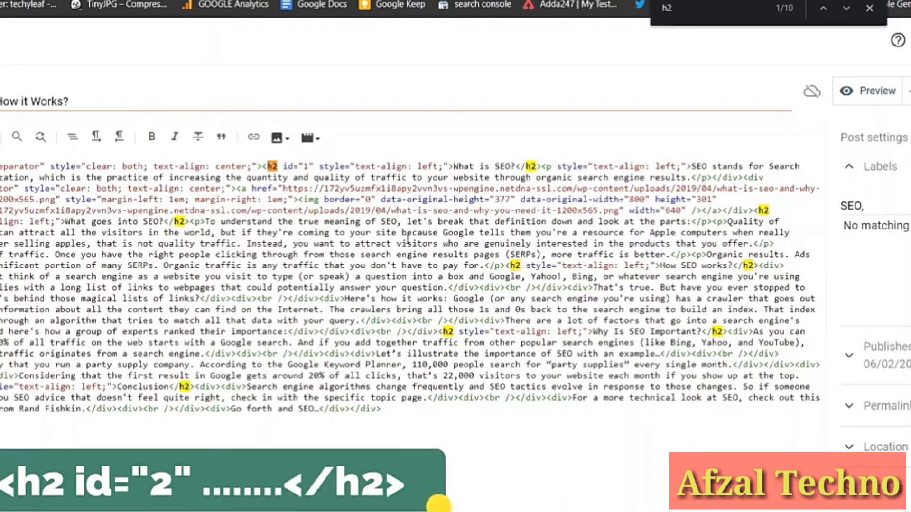
# Step: Insert id"2" in the "What goes into SEO?" h2 tag and id="3" in the "How SEO works?" h2 tag
pyautogui.click(770, 211)
pyautogui.write('id')
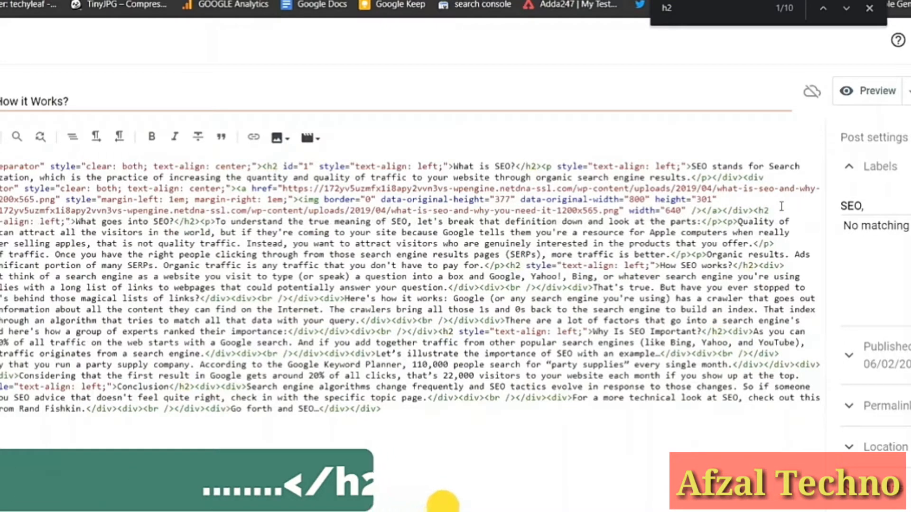
pyautogui.write('"2"')
pyautogui.hotkey('ctrl', 'f')
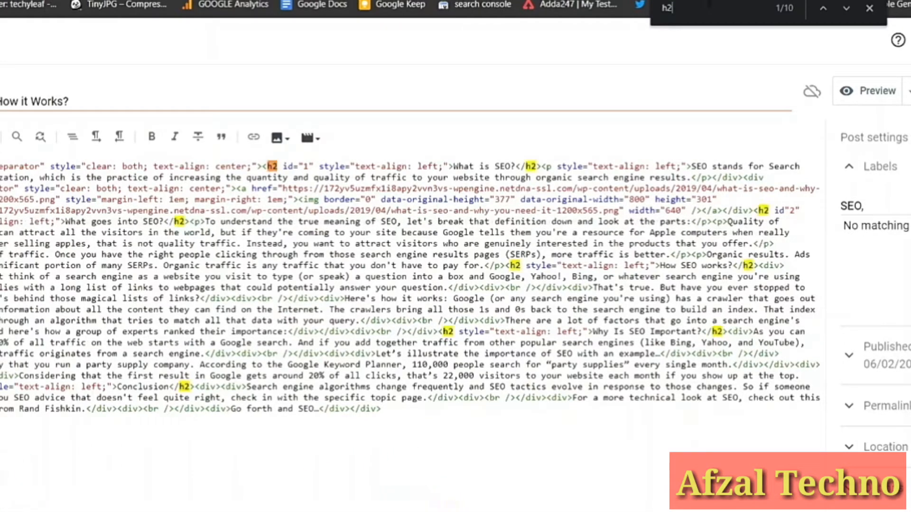
pyautogui.click(521, 264)
pyautogui.write('id="3"')
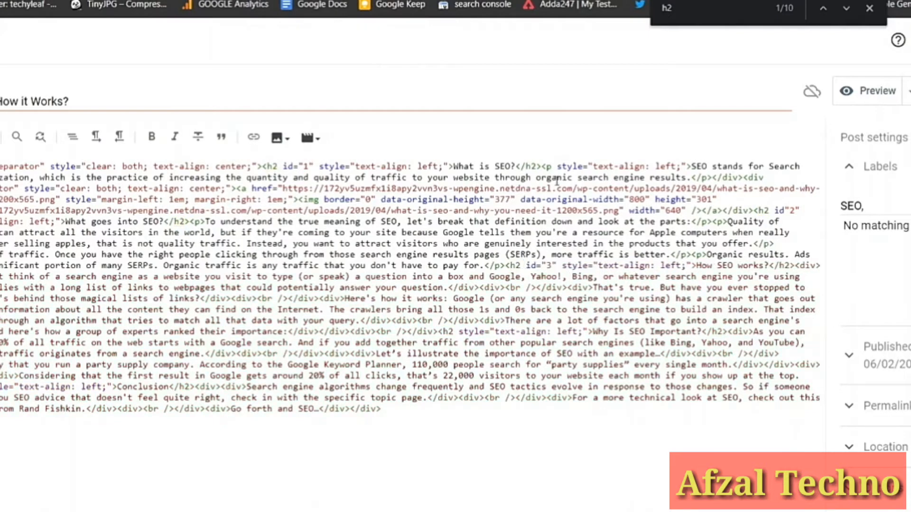
# Step: Add id="4" to the "Why Is SEO Important?" h2 tag and id="5" to the "Conclusion" h2 tag
pyautogui.hotkey('ctrl', 'f')
pyautogui.click(454, 332)
pyautogui.write('id="4"')
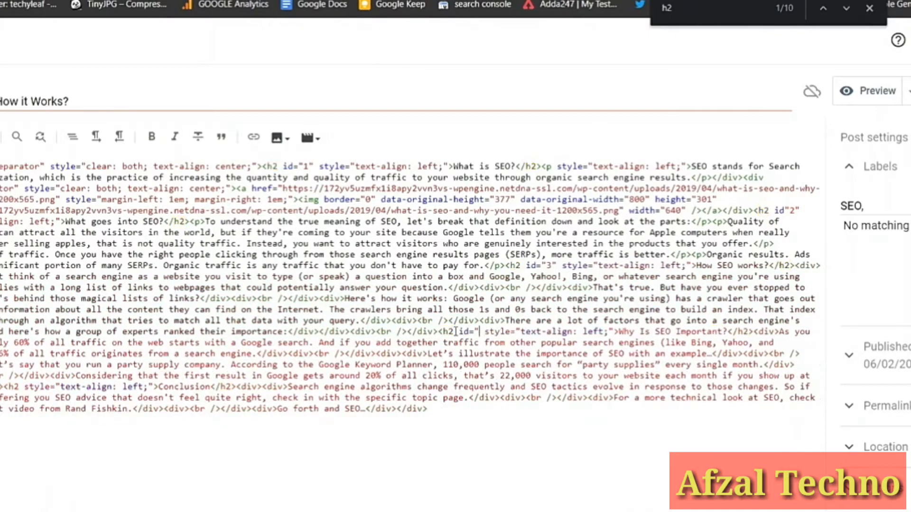
pyautogui.hotkey('ctrl', 'f')
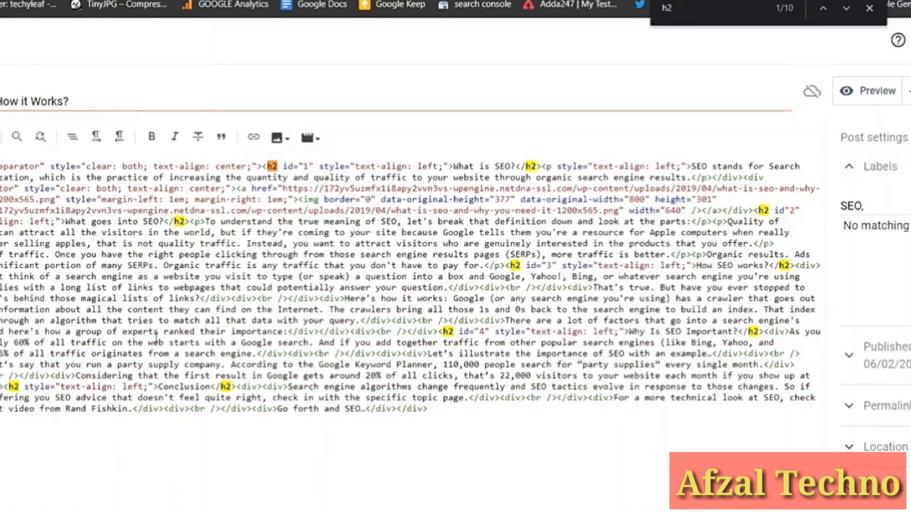
pyautogui.click(22, 387)
pyautogui.write('id="5"')
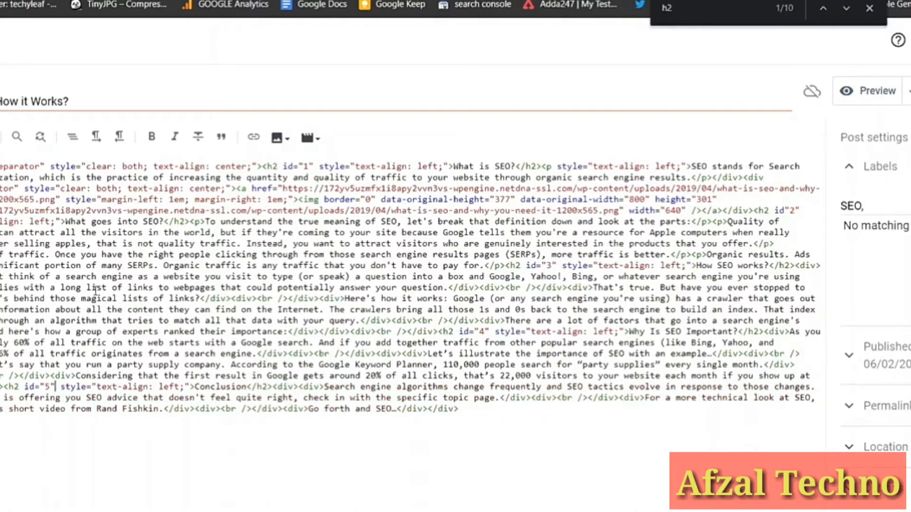
pyautogui.click(869, 8)
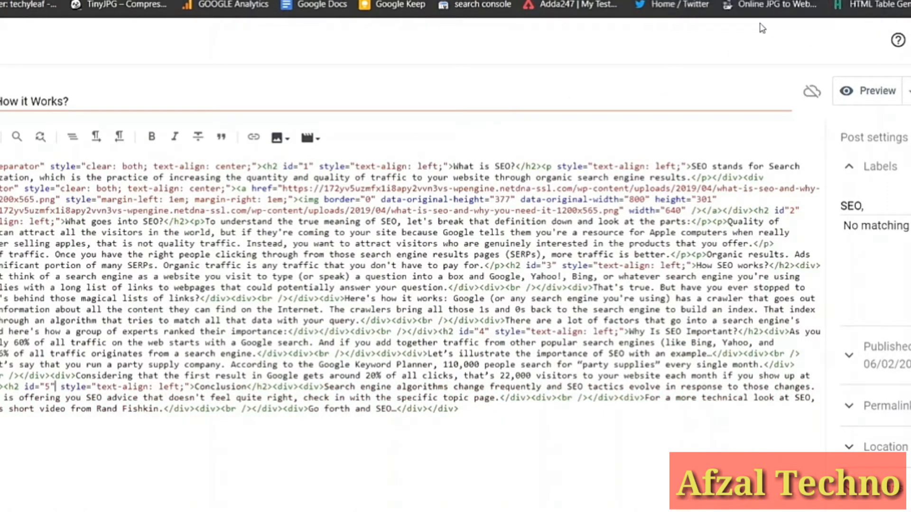
# Step: Switch the post editor back to compose mode, accepting the invalid-HTML warning
pyautogui.click(0, 138)
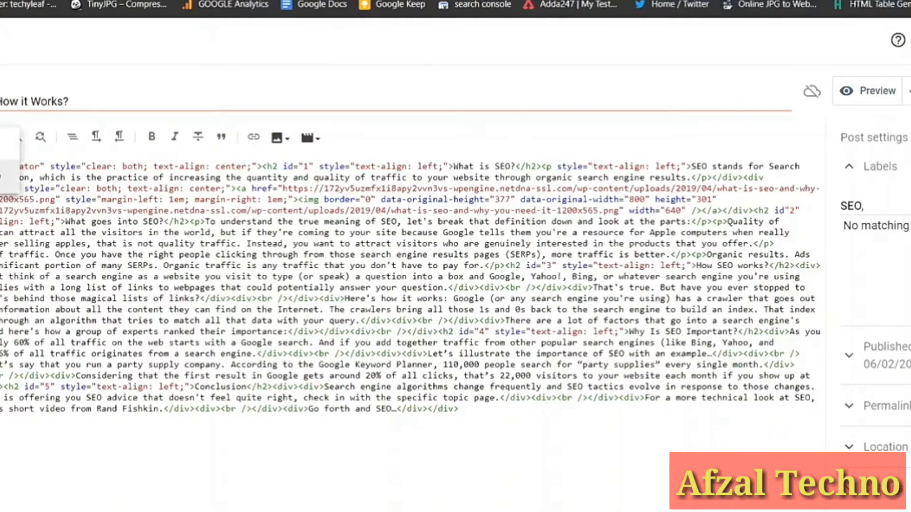
pyautogui.click(0, 179)
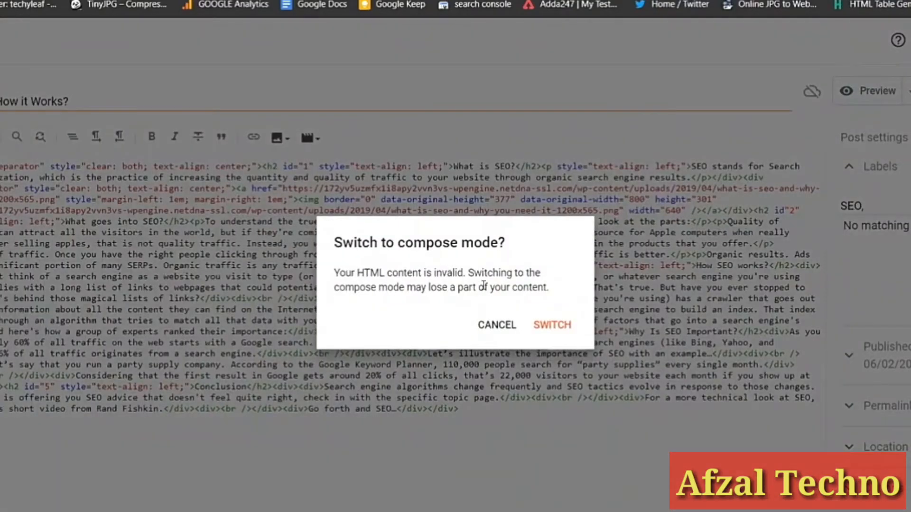
pyautogui.click(552, 324)
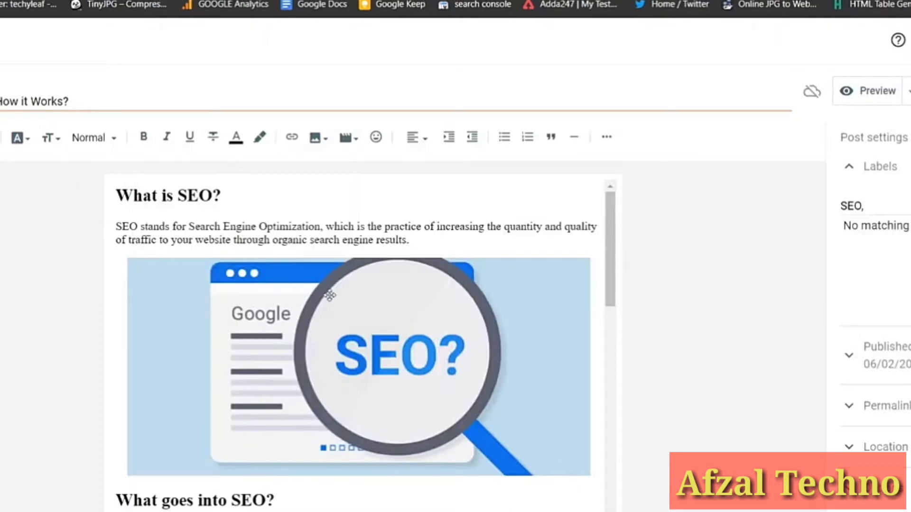
# Step: Insert a new line reading "Table of content" between the post image and the "What goes into SEO?" heading
pyautogui.scroll(-5, 332, 313)
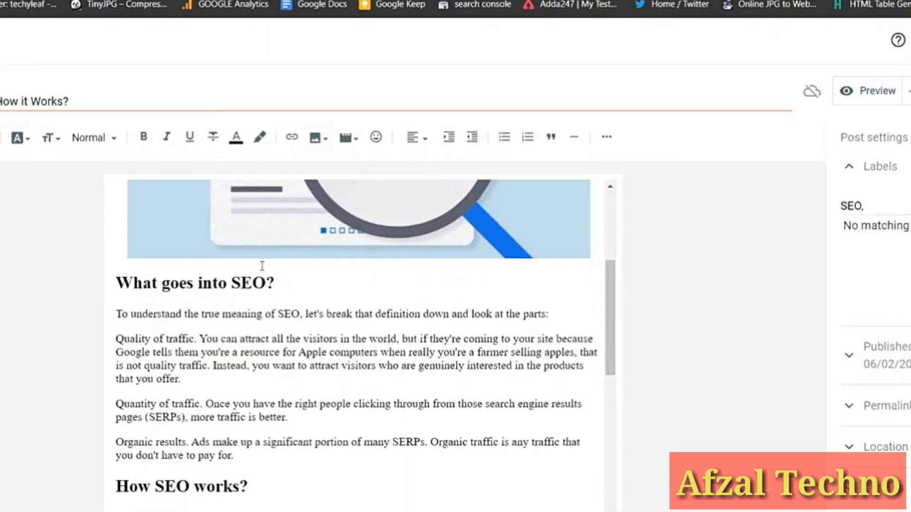
pyautogui.click(119, 279)
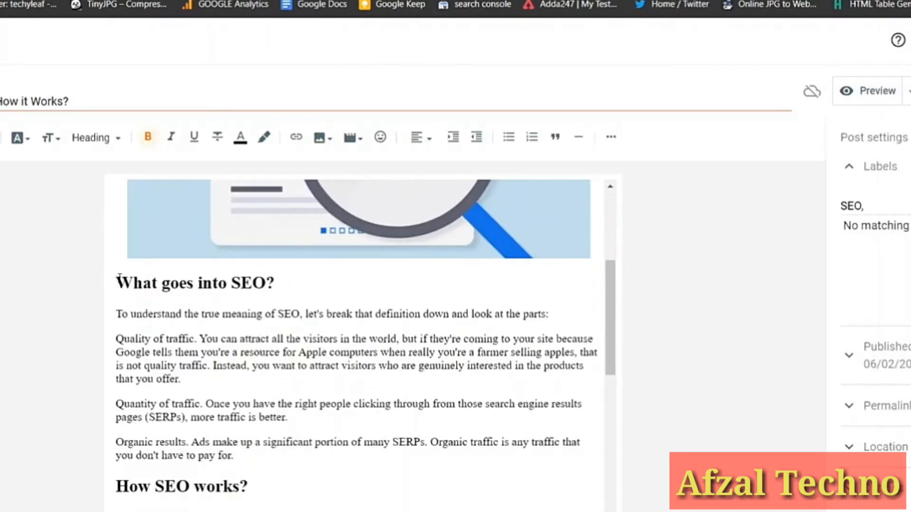
pyautogui.press('Return')
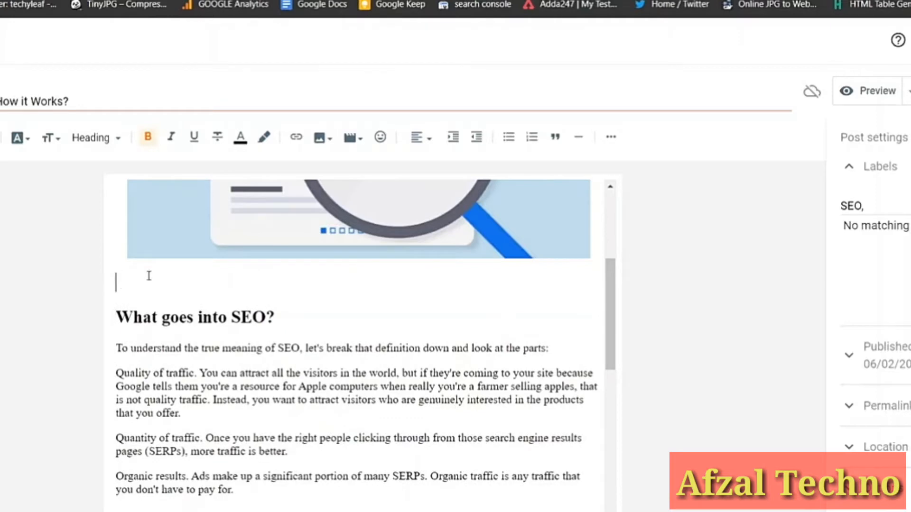
pyautogui.write('Table of content')
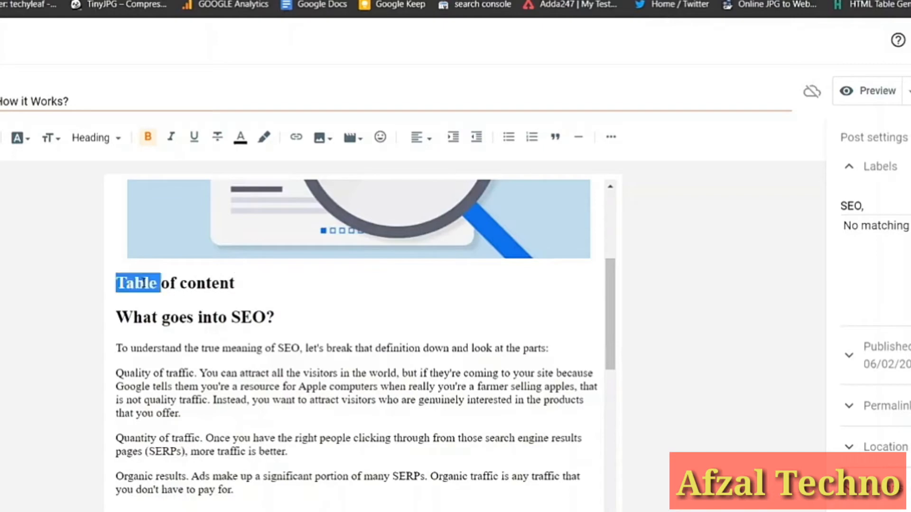
# Step: Change the "Table of content" line to Normal style and enlarge its font size
pyautogui.tripleClick(148, 277)
pyautogui.click(97, 138)
pyautogui.click(115, 327)
pyautogui.moveTo(200, 263); pyautogui.dragTo(116, 266)
pyautogui.click(51, 138)
pyautogui.click(70, 283)
# Step: Put a laptop emoji in front of "Table of content" and leave an empty line beneath it
pyautogui.click(229, 269)
pyautogui.click(117, 270)
pyautogui.press('super+period')
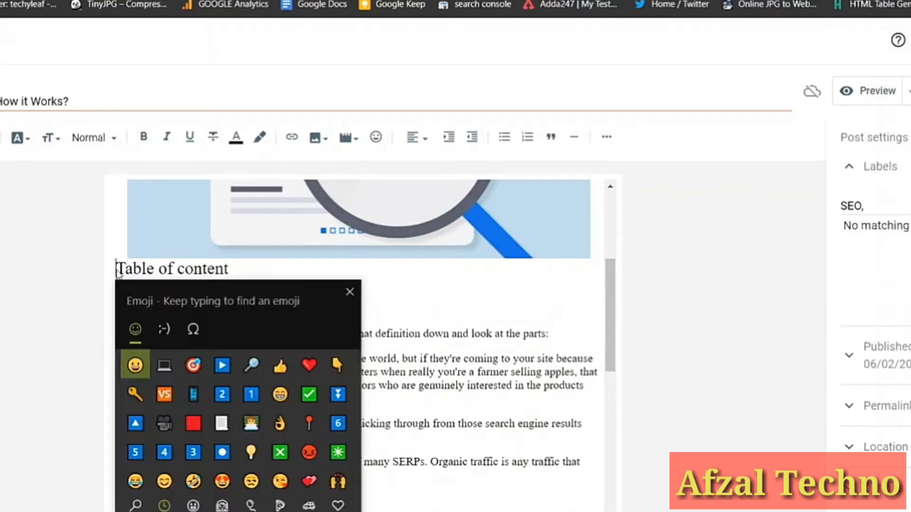
pyautogui.click(163, 366)
# Step: Copy the "What is SEO?" heading and paste it as plain text beneath the "Table of content" line
pyautogui.scroll(5, 291, 274)
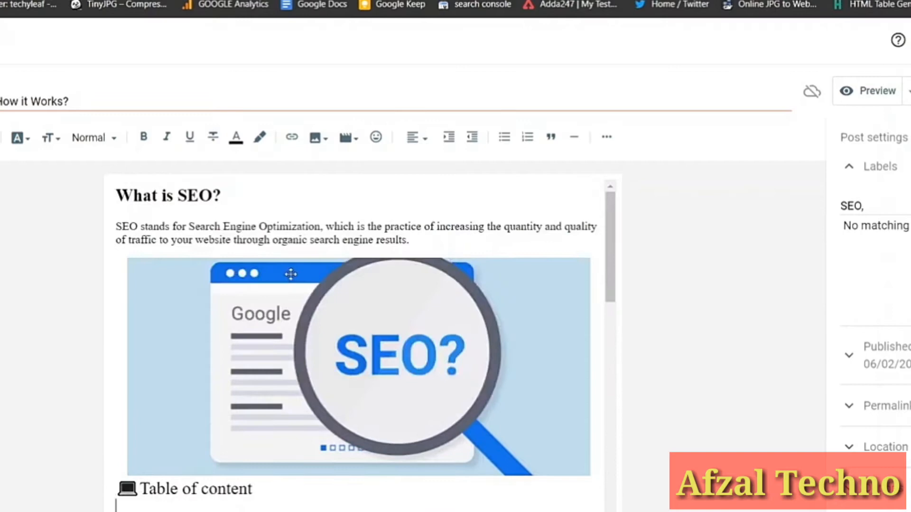
pyautogui.tripleClick(141, 194)
pyautogui.rightClick(154, 197)
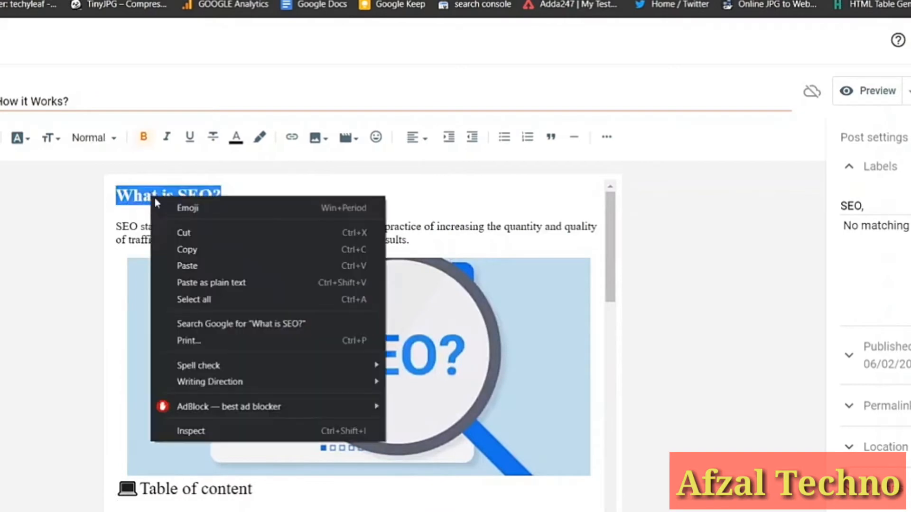
pyautogui.click(184, 252)
pyautogui.scroll(-6, 184, 254)
pyautogui.click(156, 223)
pyautogui.rightClick(155, 224)
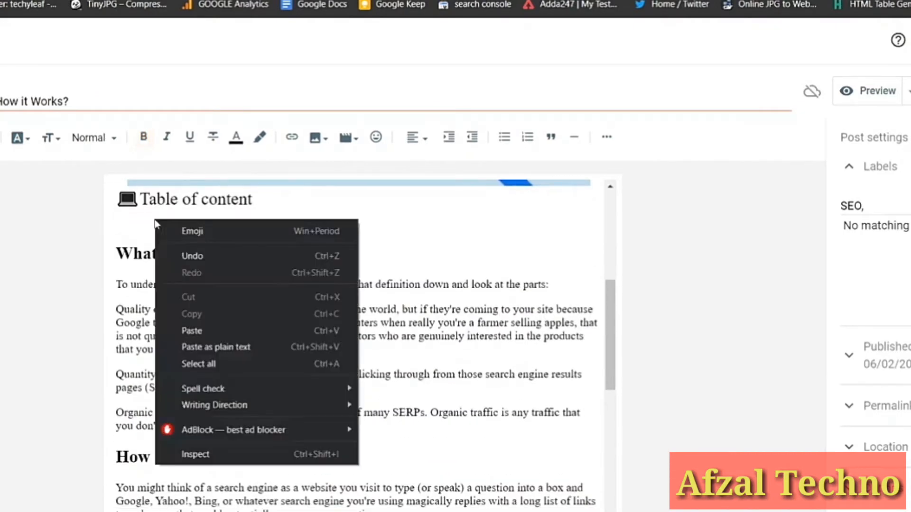
pyautogui.click(213, 347)
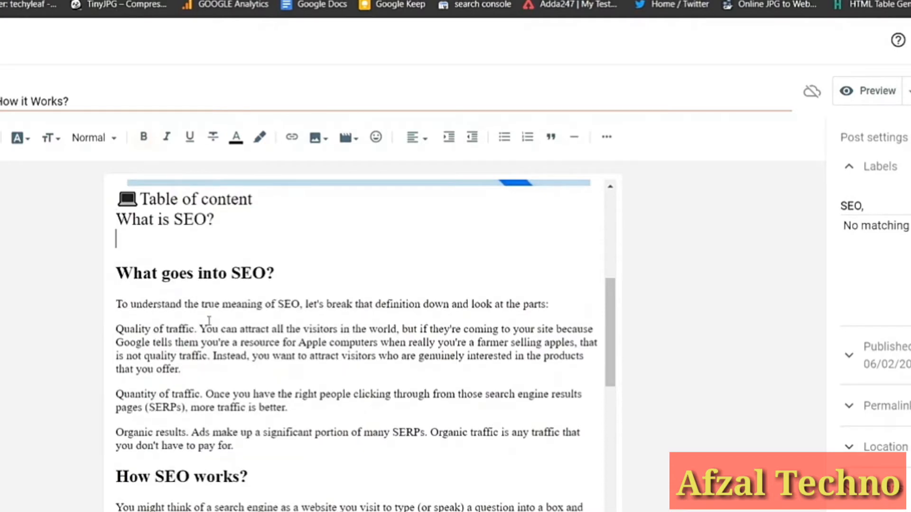
# Step: Copy the "What goes into SEO?" heading and paste it as plain text as the second table of content entry
pyautogui.tripleClick(192, 273)
pyautogui.rightClick(188, 277)
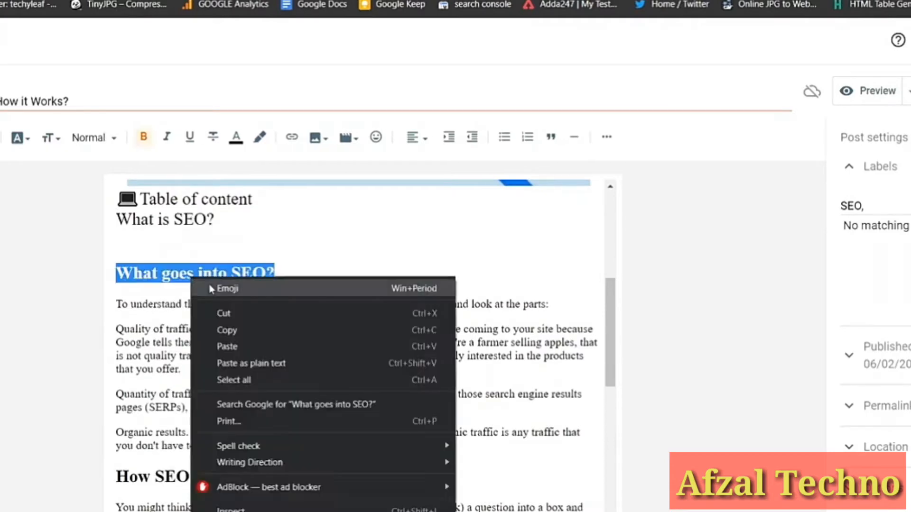
pyautogui.click(232, 328)
pyautogui.click(162, 223)
pyautogui.click(141, 237)
pyautogui.rightClick(138, 234)
pyautogui.click(190, 360)
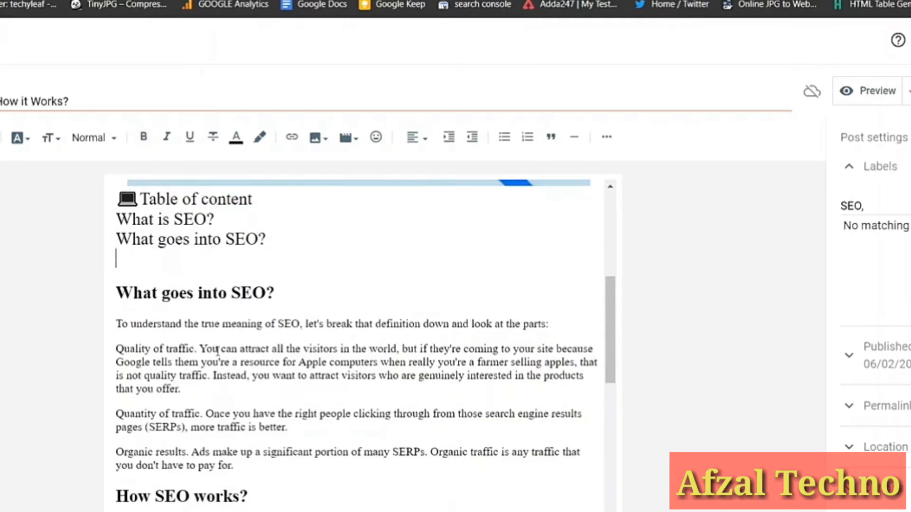
# Step: Copy the "How SEO works?" heading and paste it as plain text as the third table of content entry
pyautogui.scroll(-5, 176, 295)
pyautogui.tripleClick(153, 353)
pyautogui.rightClick(153, 360)
pyautogui.click(190, 161)
pyautogui.scroll(5, 159, 308)
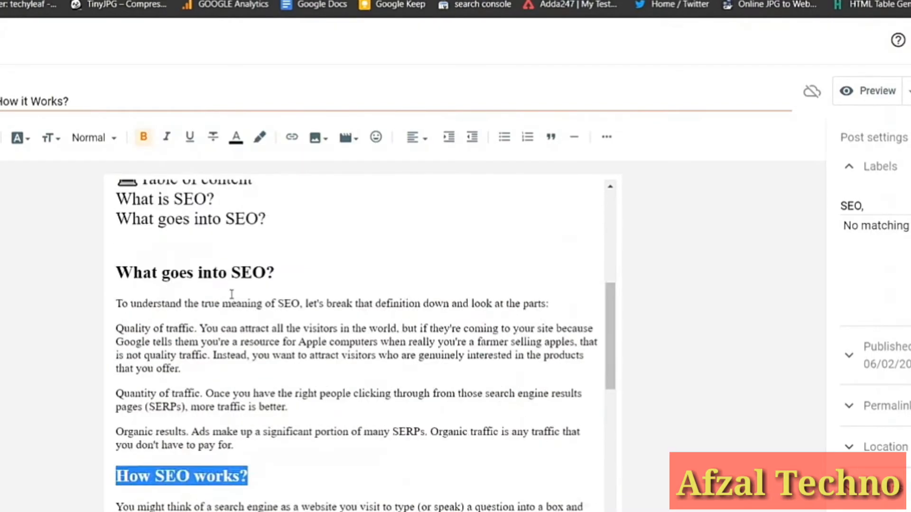
pyautogui.click(159, 331)
pyautogui.rightClick(159, 331)
pyautogui.click(228, 209)
# Step: Copy the "Why Is SEO Important?" heading and paste it as plain text as the fourth table of content entry
pyautogui.scroll(-10, 190, 370)
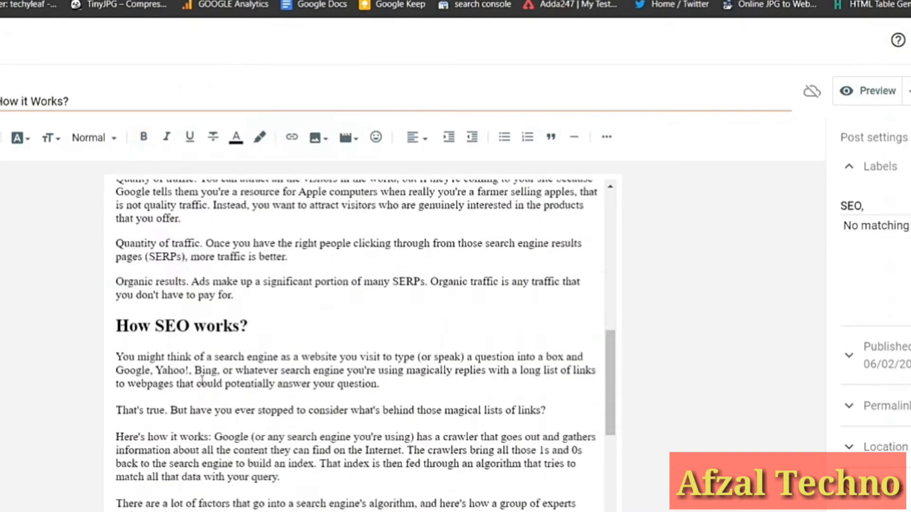
pyautogui.tripleClick(191, 386)
pyautogui.rightClick(187, 388)
pyautogui.click(232, 195)
pyautogui.scroll(6, 219, 300)
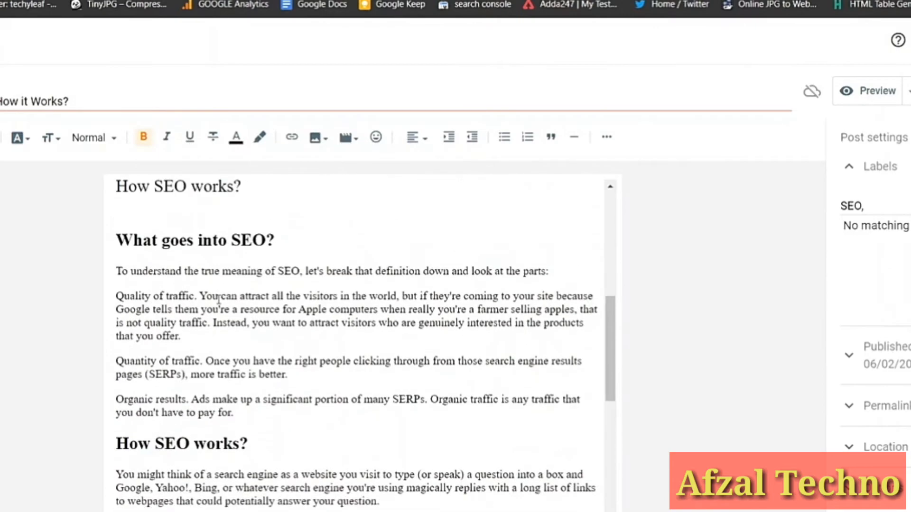
pyautogui.click(143, 350)
pyautogui.rightClick(142, 350)
pyautogui.click(212, 196)
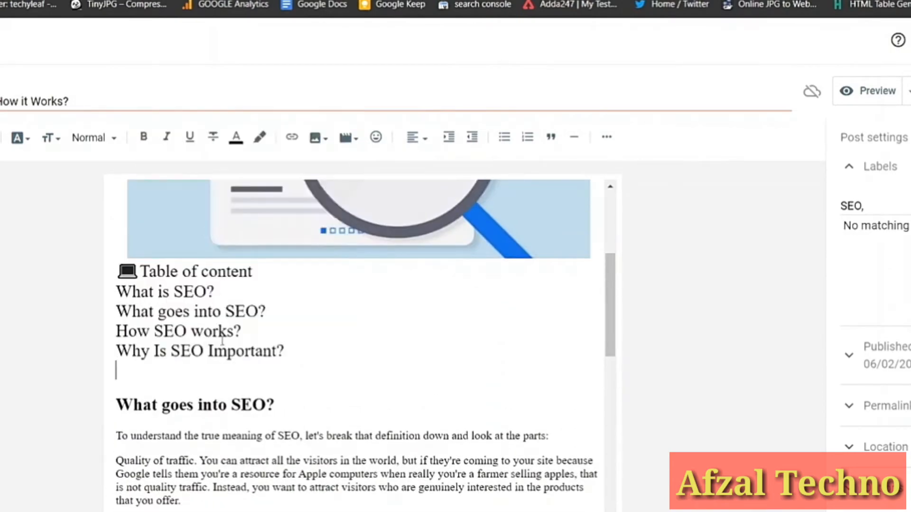
# Step: Copy the "Conclusion" heading and paste it as plain text as the fifth table of content entry
pyautogui.scroll(-8, 280, 394)
pyautogui.doubleClick(161, 432)
pyautogui.rightClick(163, 431)
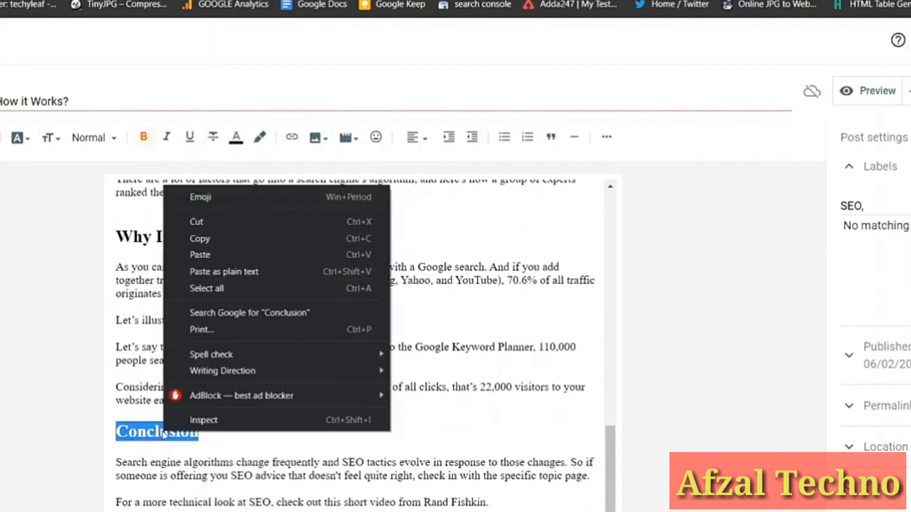
pyautogui.click(222, 242)
pyautogui.scroll(10, 190, 304)
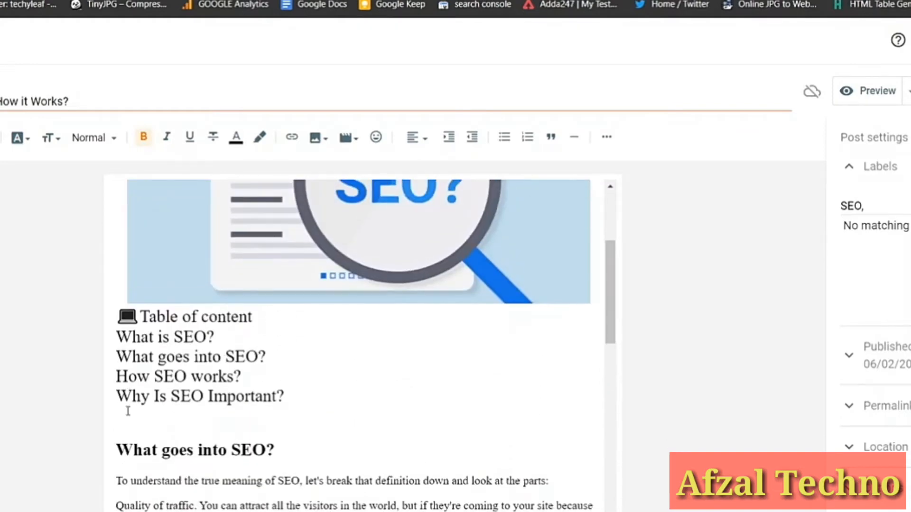
pyautogui.rightClick(128, 411)
pyautogui.click(178, 292)
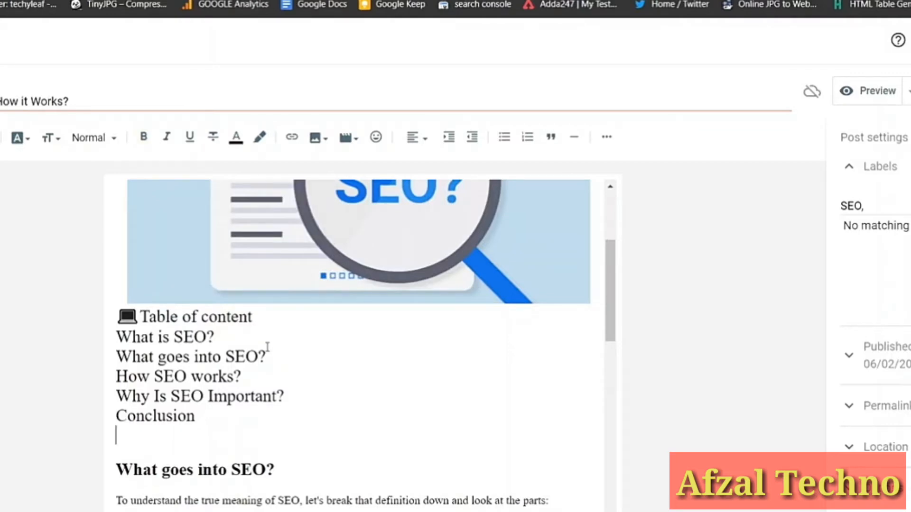
# Step: Format the five table of content entries, from "What is SEO?" to "Conclusion", as a bulleted list
pyautogui.moveTo(116, 333); pyautogui.dragTo(255, 415)
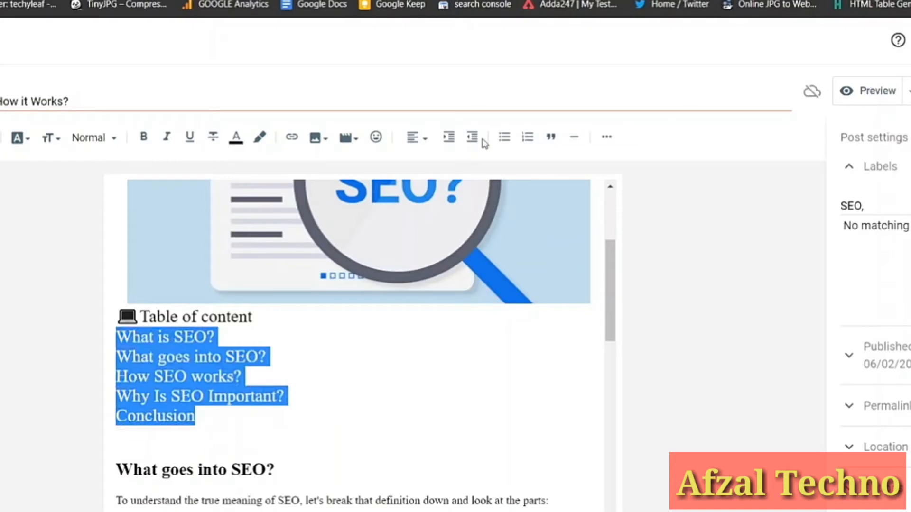
pyautogui.click(505, 137)
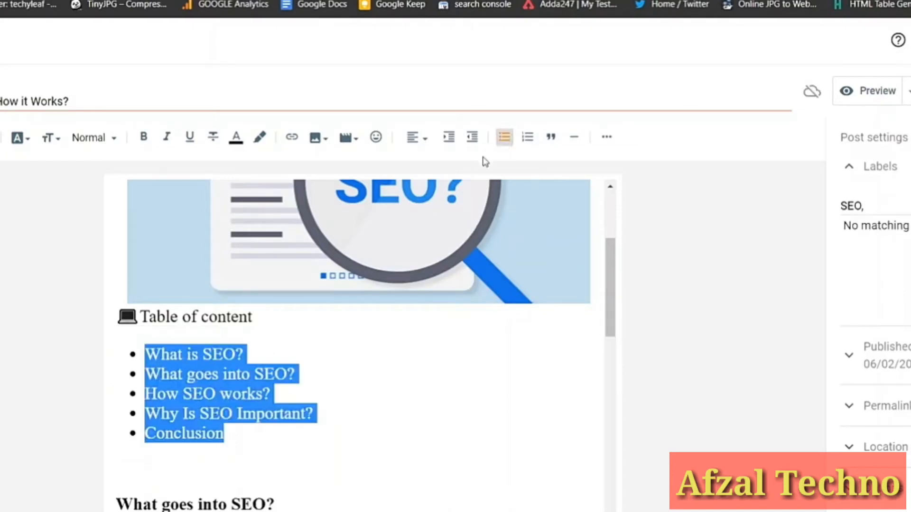
pyautogui.click(268, 437)
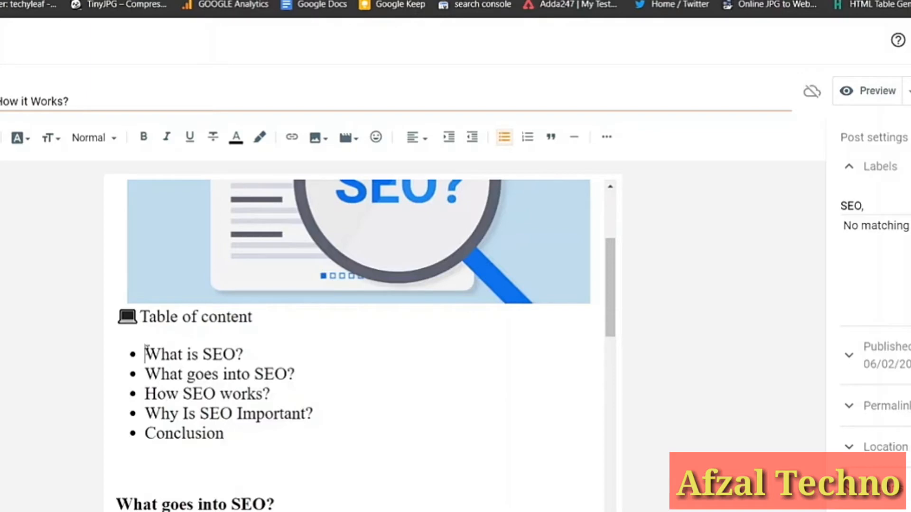
# Step: Link the "What is SEO?" entry in the table of content to the anchor id of its heading
pyautogui.moveTo(147, 352); pyautogui.dragTo(245, 350)
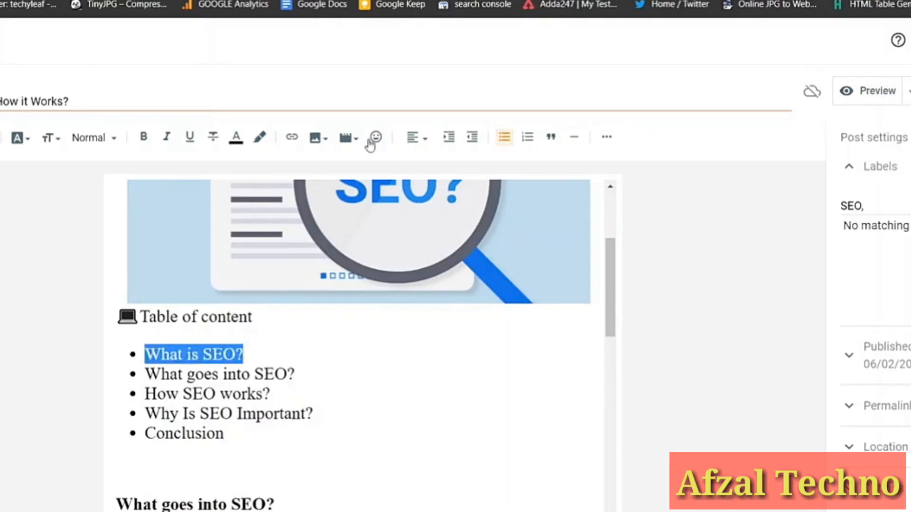
pyautogui.click(291, 137)
pyautogui.click(371, 272)
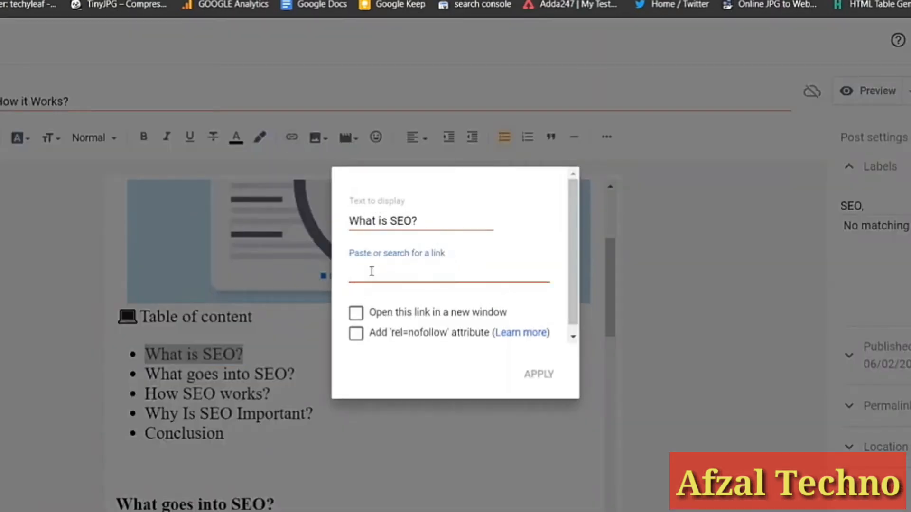
pyautogui.write('#2')
pyautogui.click(538, 374)
# Step: Link the "What goes into SEO?" entry in the table of content to the anchor #2
pyautogui.moveTo(145, 374); pyautogui.dragTo(294, 375)
pyautogui.click(292, 136)
pyautogui.click(368, 268)
pyautogui.write('#2')
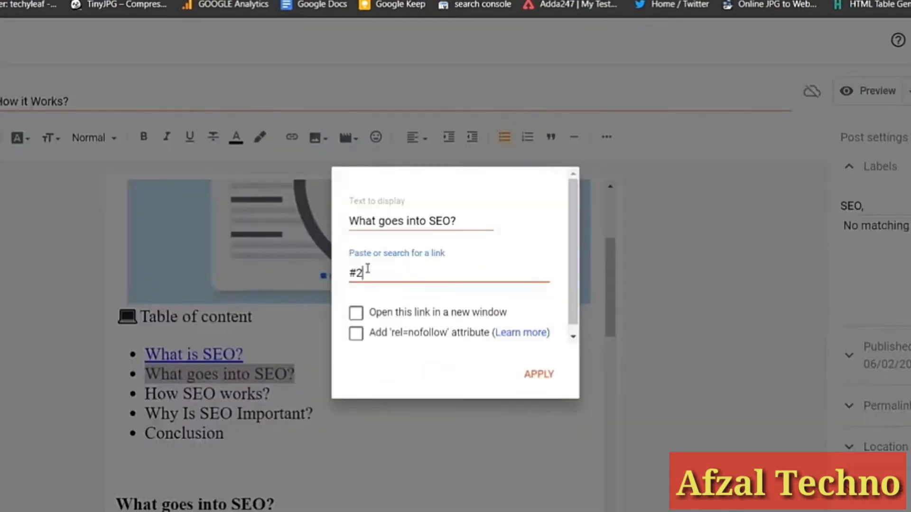
pyautogui.click(539, 374)
# Step: Link the "How SEO works?" entry in the table of content to the anchor #3
pyautogui.moveTo(146, 394); pyautogui.dragTo(271, 394)
pyautogui.click(292, 137)
pyautogui.click(402, 241)
pyautogui.write('#')
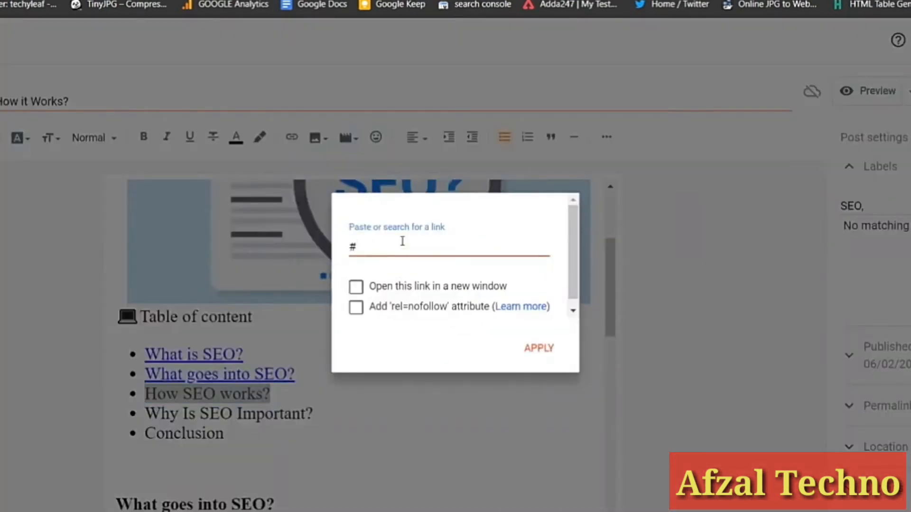
pyautogui.write('3')
pyautogui.click(538, 348)
# Step: Link the "Why Is SEO Important?" entry in the table of content to the anchor id of its heading
pyautogui.moveTo(146, 414); pyautogui.dragTo(312, 413)
pyautogui.click(292, 136)
pyautogui.click(356, 247)
pyautogui.write('#')
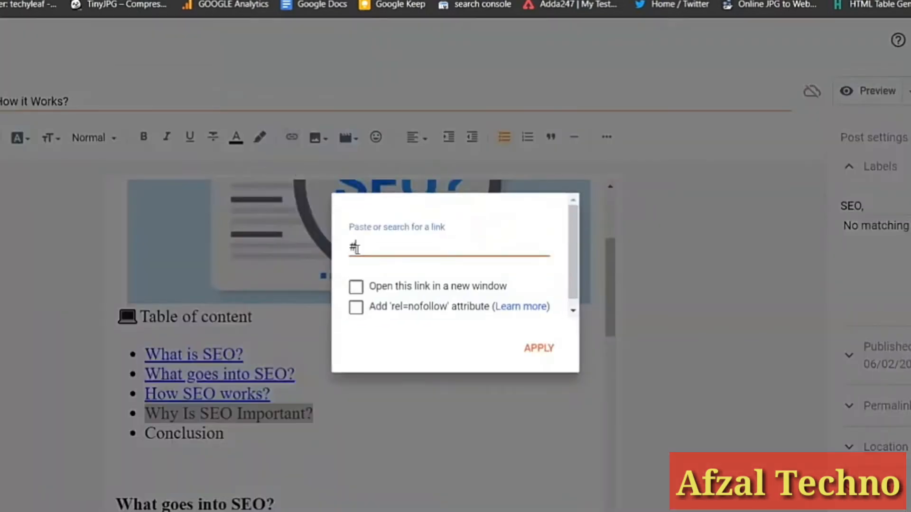
pyautogui.click(533, 350)
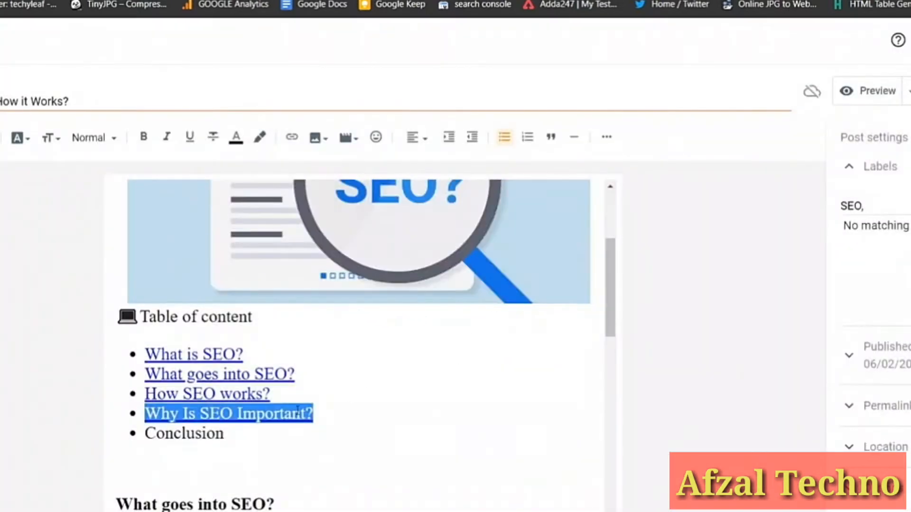
# Step: Link the "Conclusion" entry in the table of content to the anchor #5
pyautogui.doubleClick(171, 435)
pyautogui.click(292, 137)
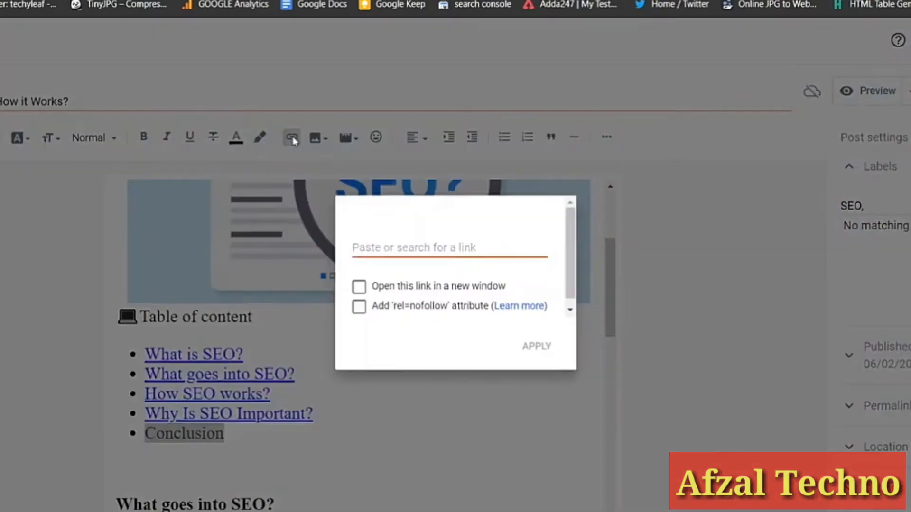
pyautogui.click(363, 240)
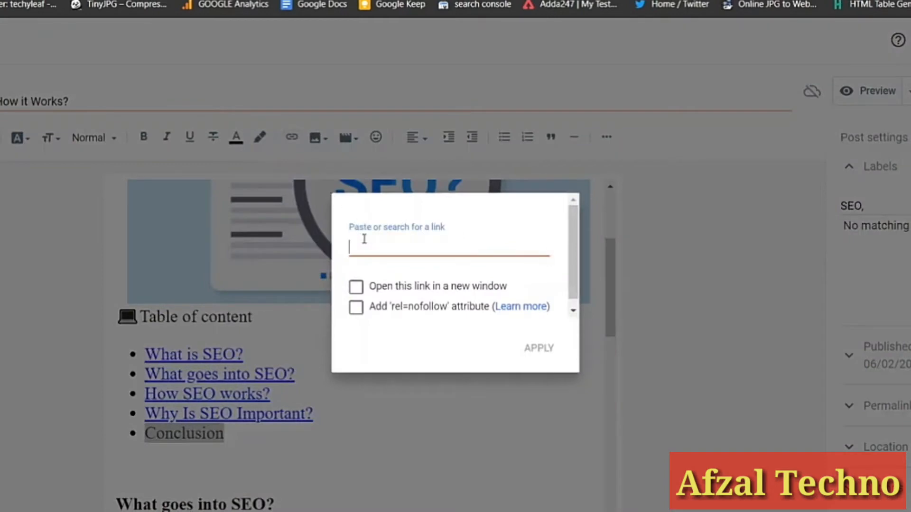
pyautogui.write('$')
pyautogui.write('#5')
pyautogui.click(540, 349)
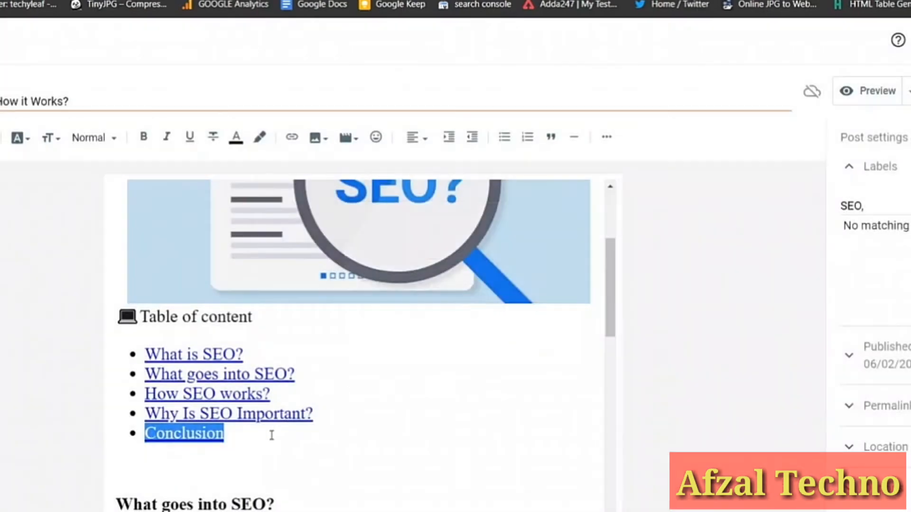
pyautogui.click(271, 435)
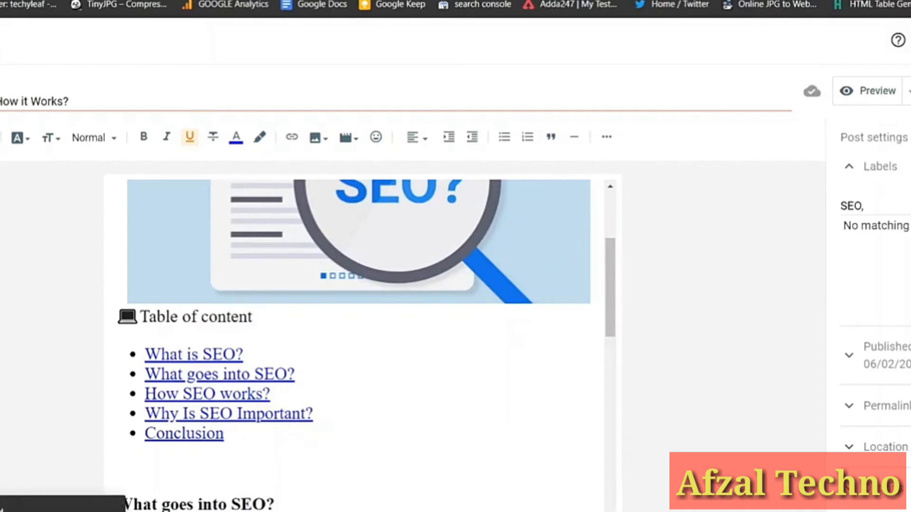
# Step: Return to the posts list and view the published post "What is SEO and How it Works?" down to its table of content
pyautogui.click(1, 95)
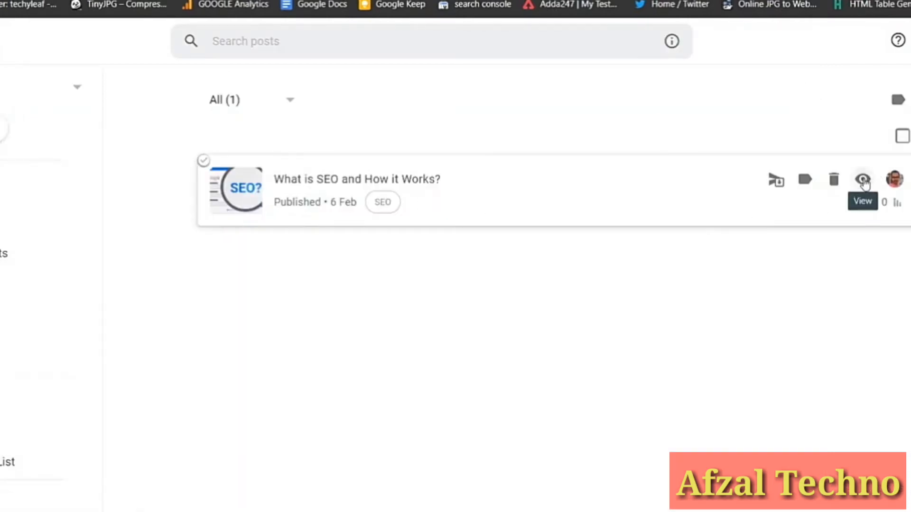
pyautogui.click(863, 179)
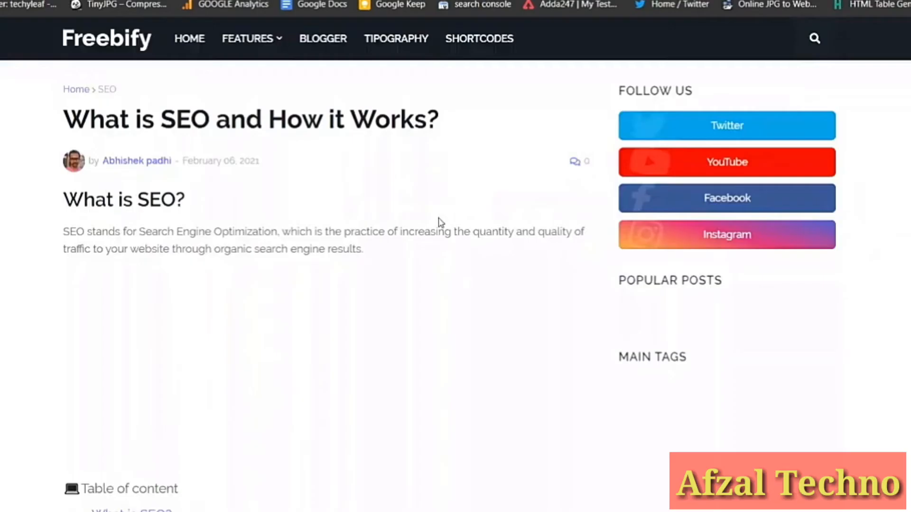
pyautogui.scroll(-5, 440, 220)
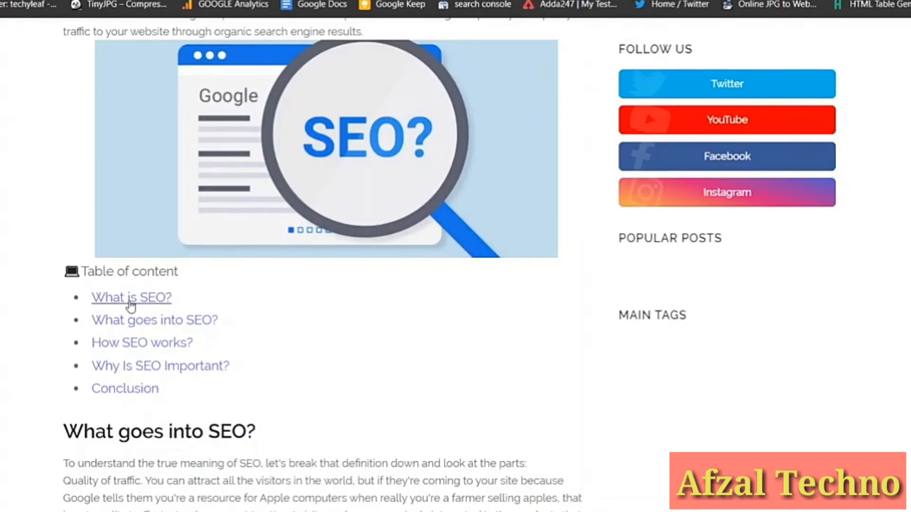
# Step: Test the table of content links on the published post, including "What is SEO?", "How SEO works?", "Why Is SEO Important?" and "Conclusion"
pyautogui.click(131, 303)
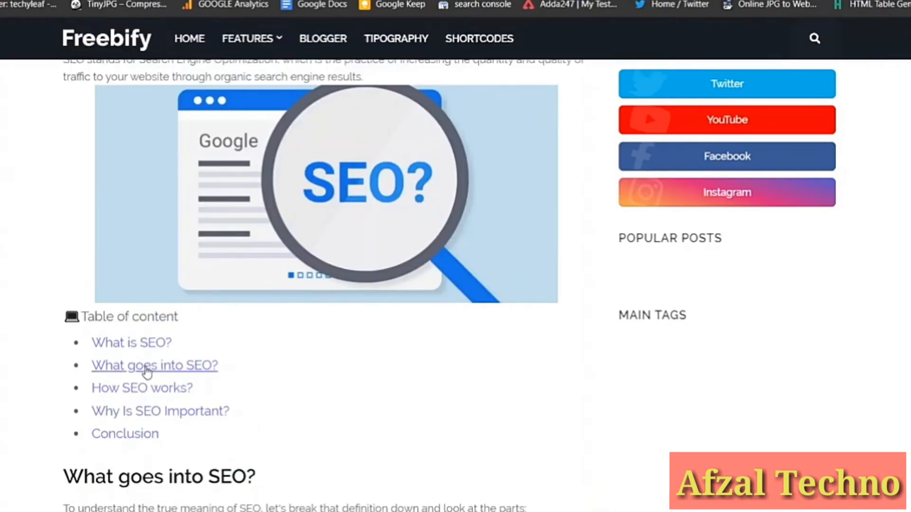
pyautogui.click(144, 392)
pyautogui.scroll(10, 241, 298)
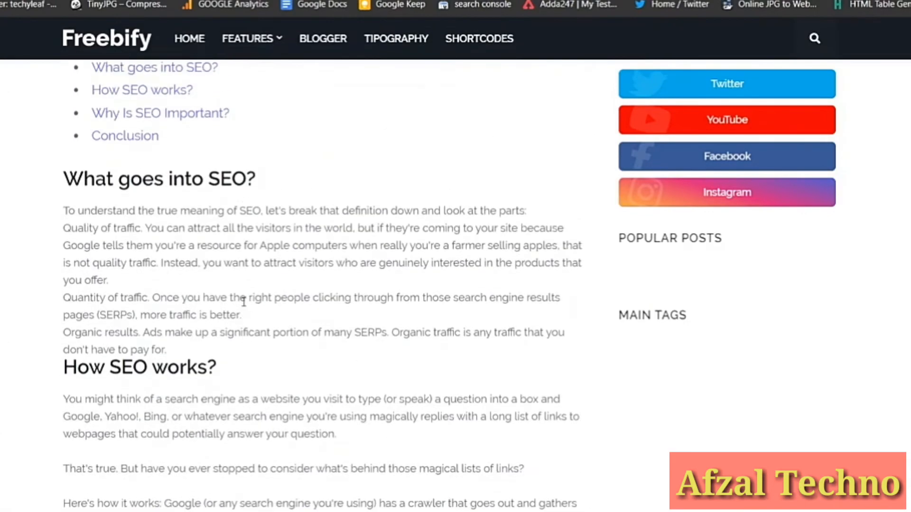
pyautogui.click(145, 429)
pyautogui.scroll(10, 142, 408)
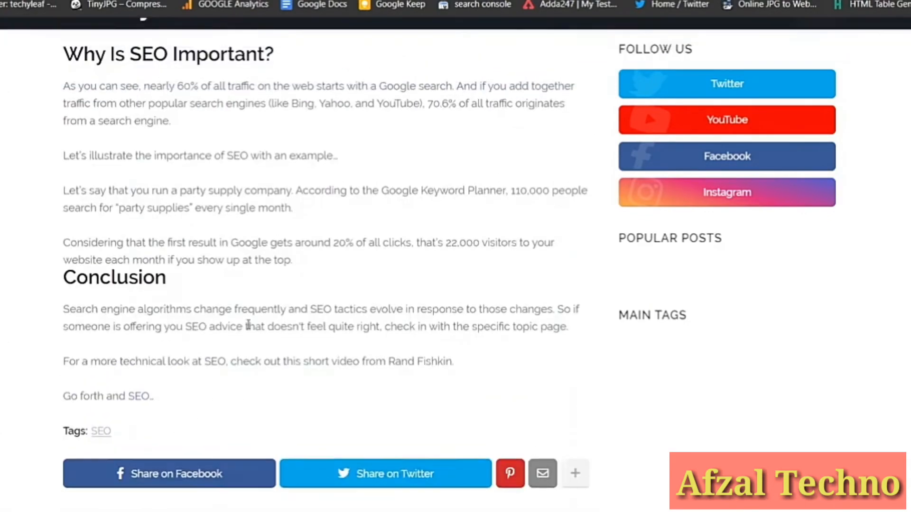
pyautogui.click(140, 390)
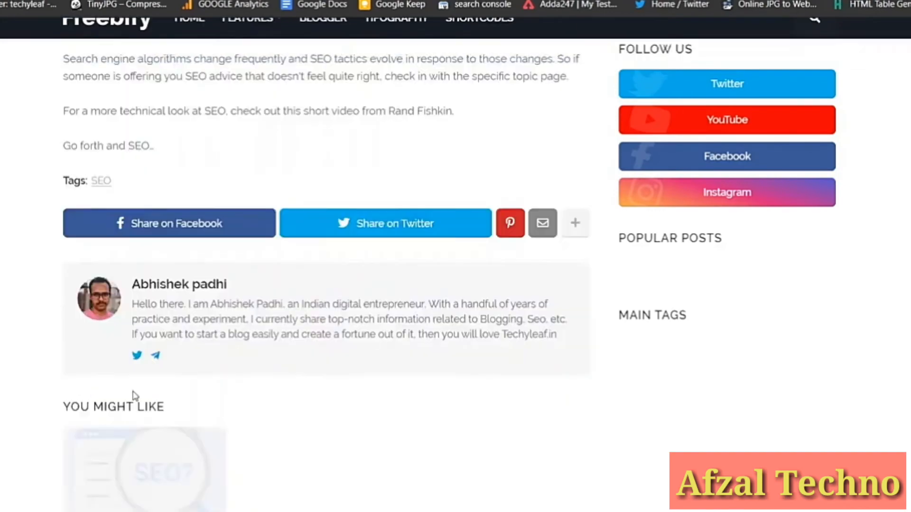
pyautogui.scroll(10, 350, 346)
pyautogui.scroll(5, 271, 340)
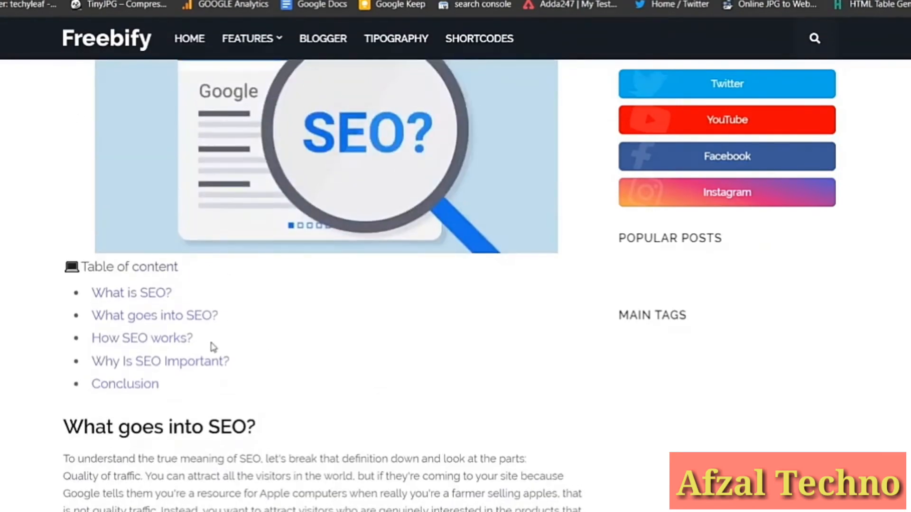
pyautogui.click(146, 339)
pyautogui.scroll(4, 309, 299)
pyautogui.scroll(10, 309, 299)
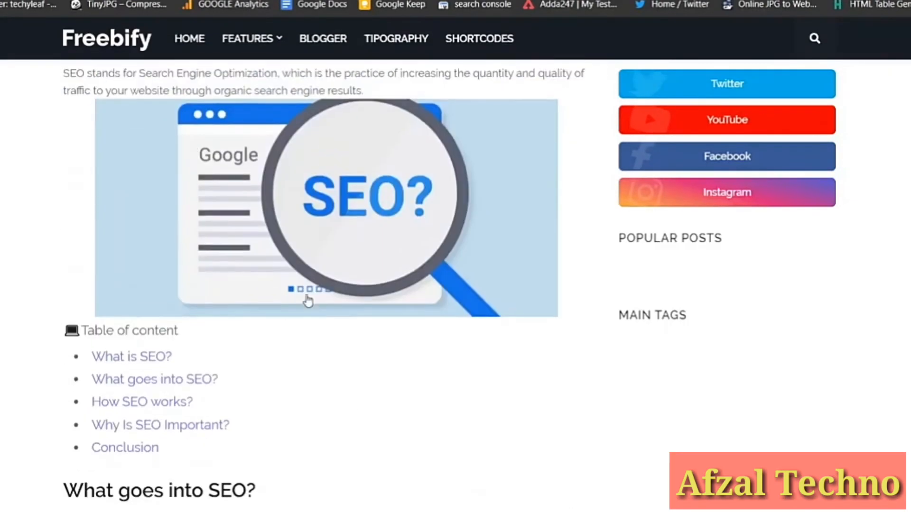
pyautogui.scroll(-3, 340, 378)
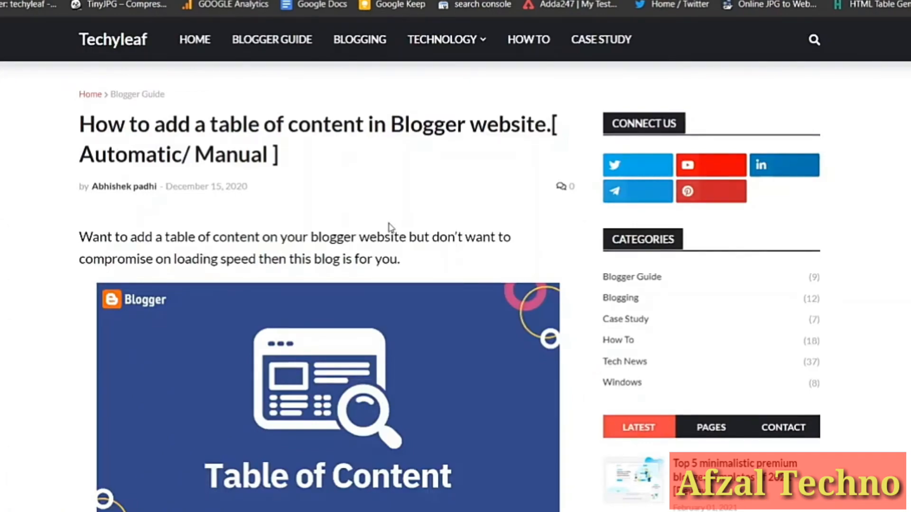
# Step: Read through the Techyleaf article on adding a table of content in Blogger, covering both the automatic and the manual method
pyautogui.scroll(-20, 327, 266)
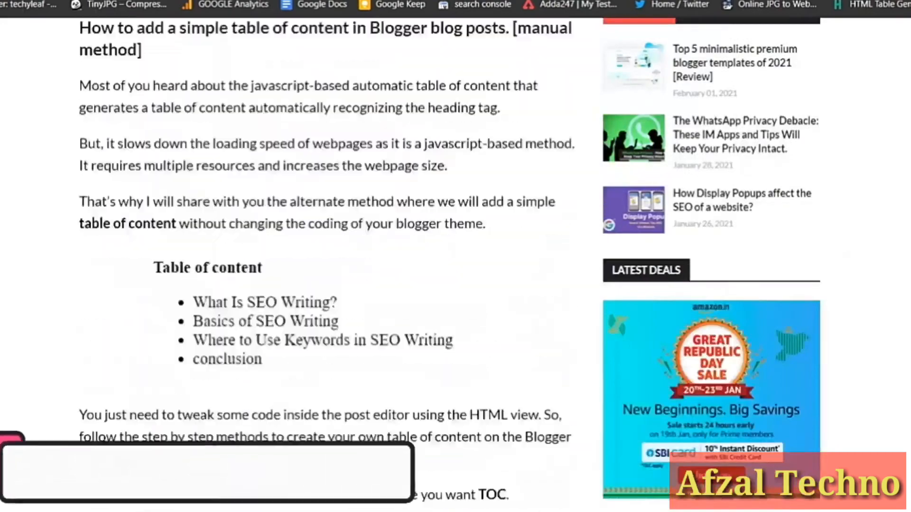
pyautogui.scroll(-15, 328, 266)
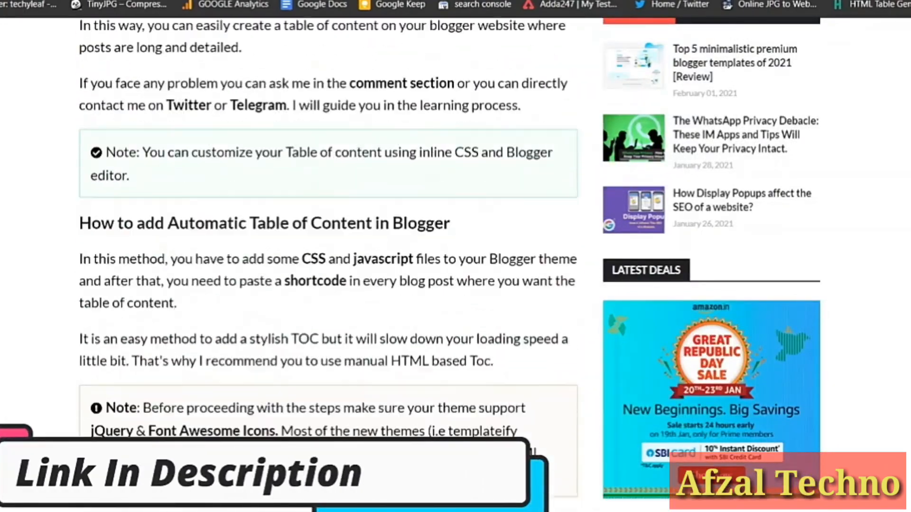
pyautogui.scroll(-5, 328, 266)
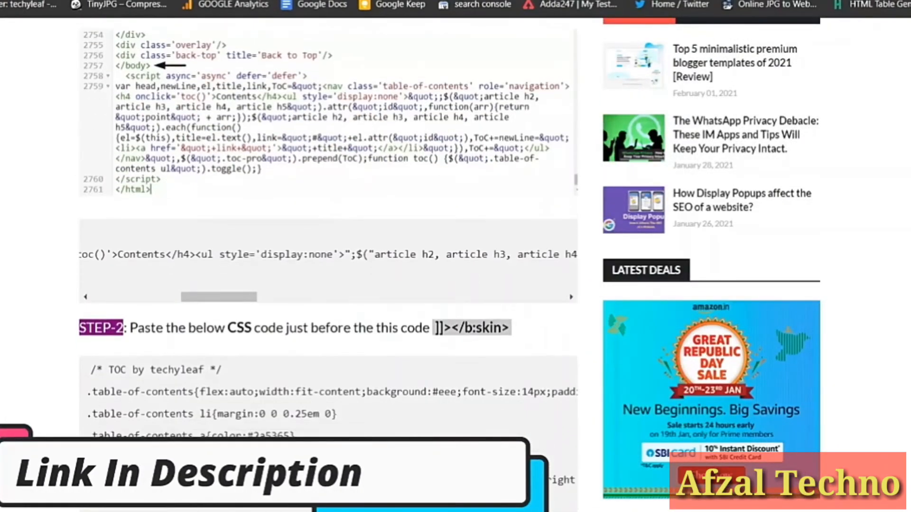
pyautogui.scroll(-6, 328, 265)
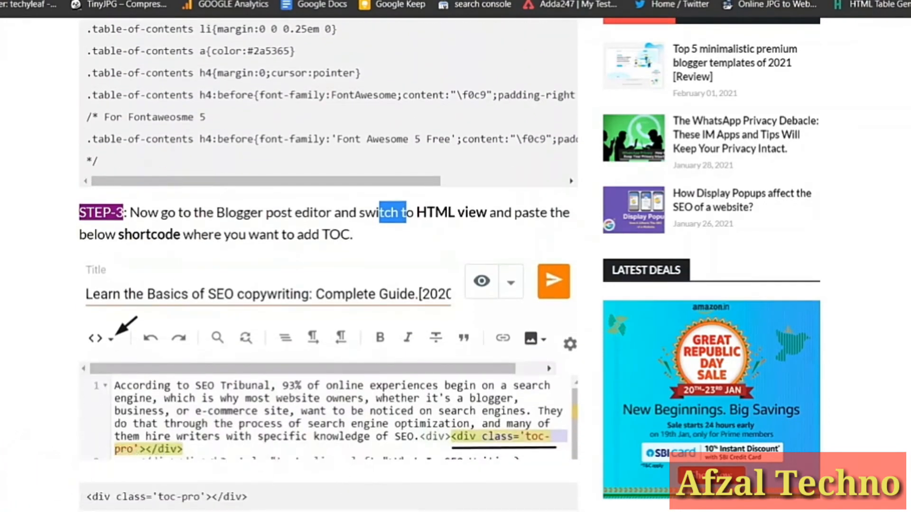
pyautogui.scroll(-9, 329, 264)
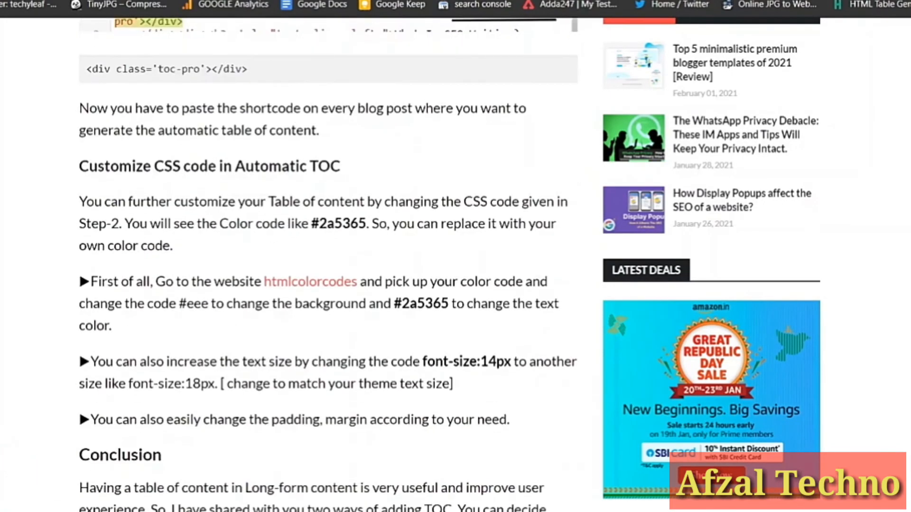
pyautogui.scroll(-6, 329, 264)
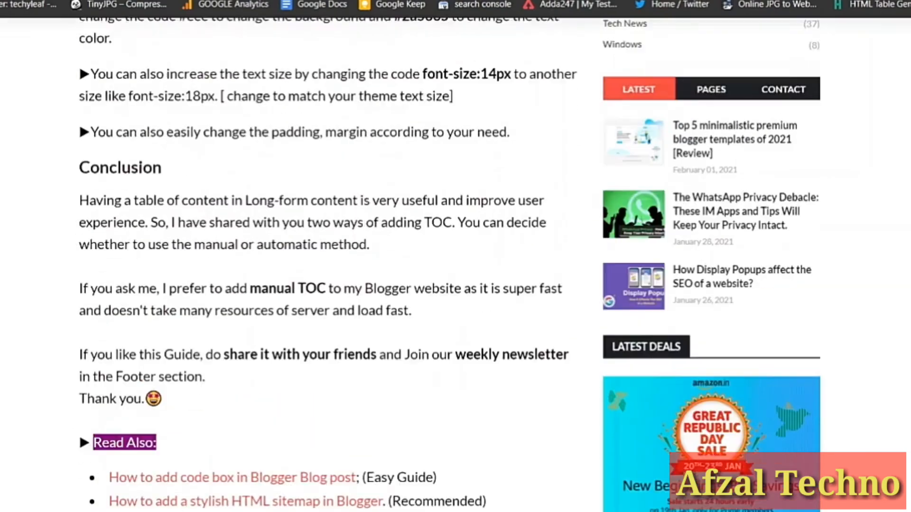
pyautogui.scroll(20, 421, 280)
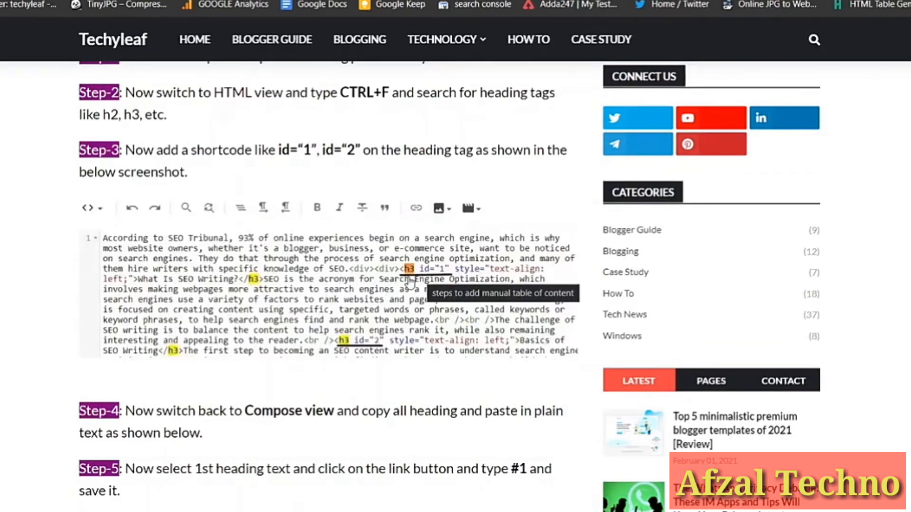
pyautogui.scroll(-4, 408, 285)
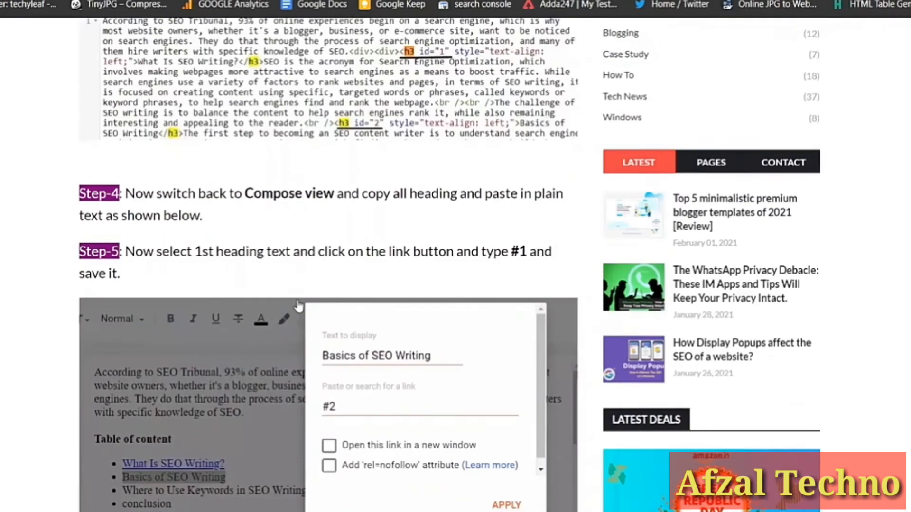
pyautogui.scroll(-5, 348, 379)
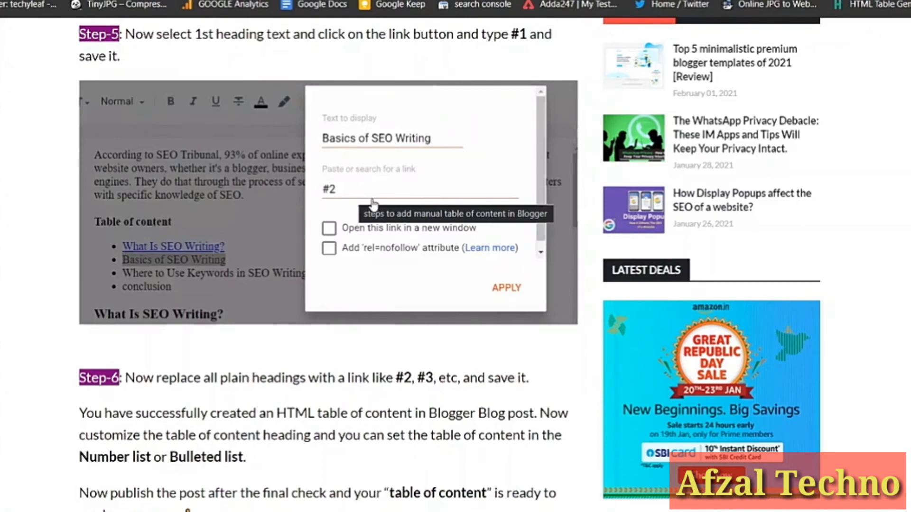
pyautogui.scroll(15, 373, 204)
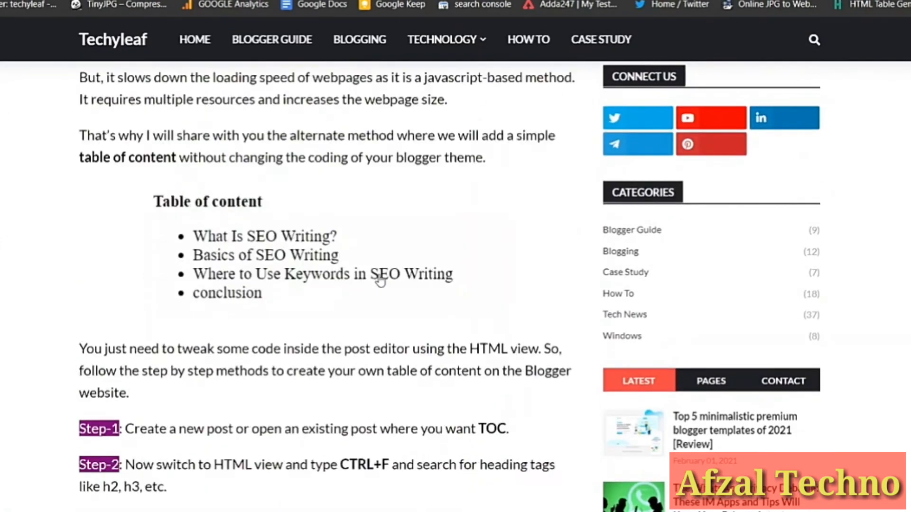
pyautogui.scroll(15, 398, 278)
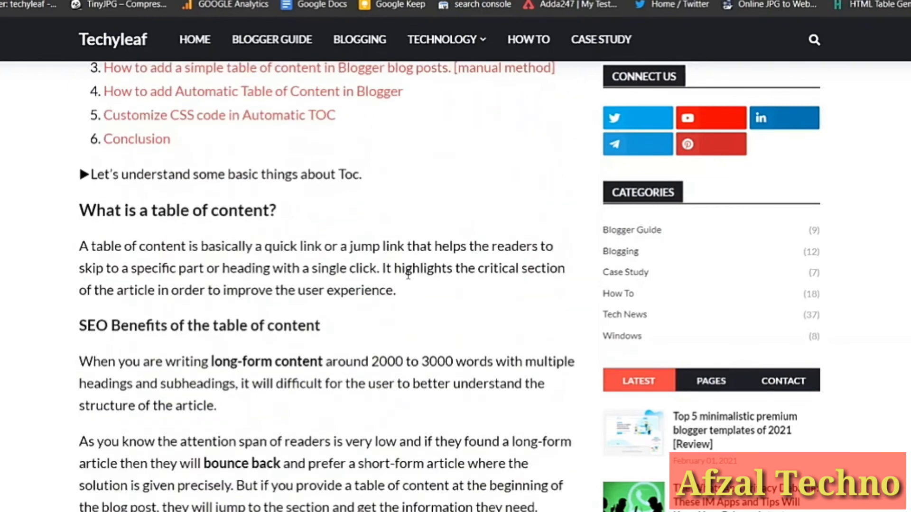